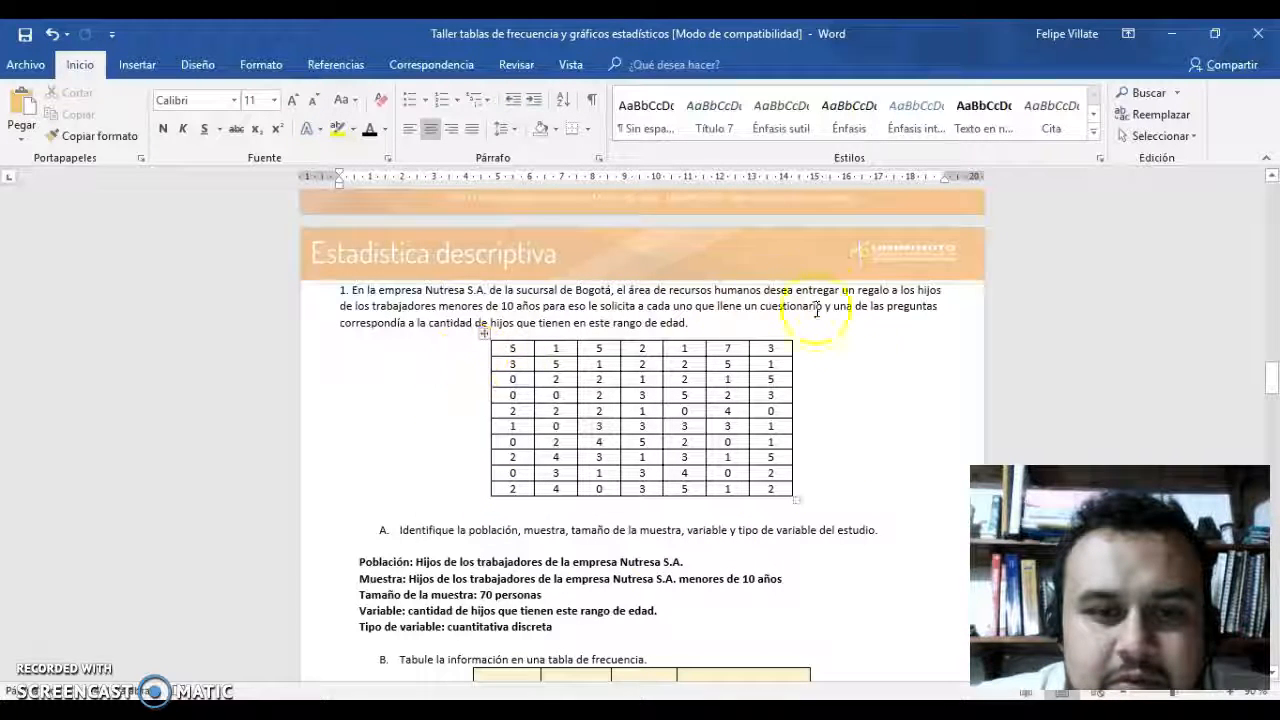
Review exercise 1 on the Nutresa S.A. workers' children, from the data and part A answers to the frequency table in part B.
{"action": "scroll", "coordinate": [609, 509], "scroll_direction": "down", "scroll_amount": 1}
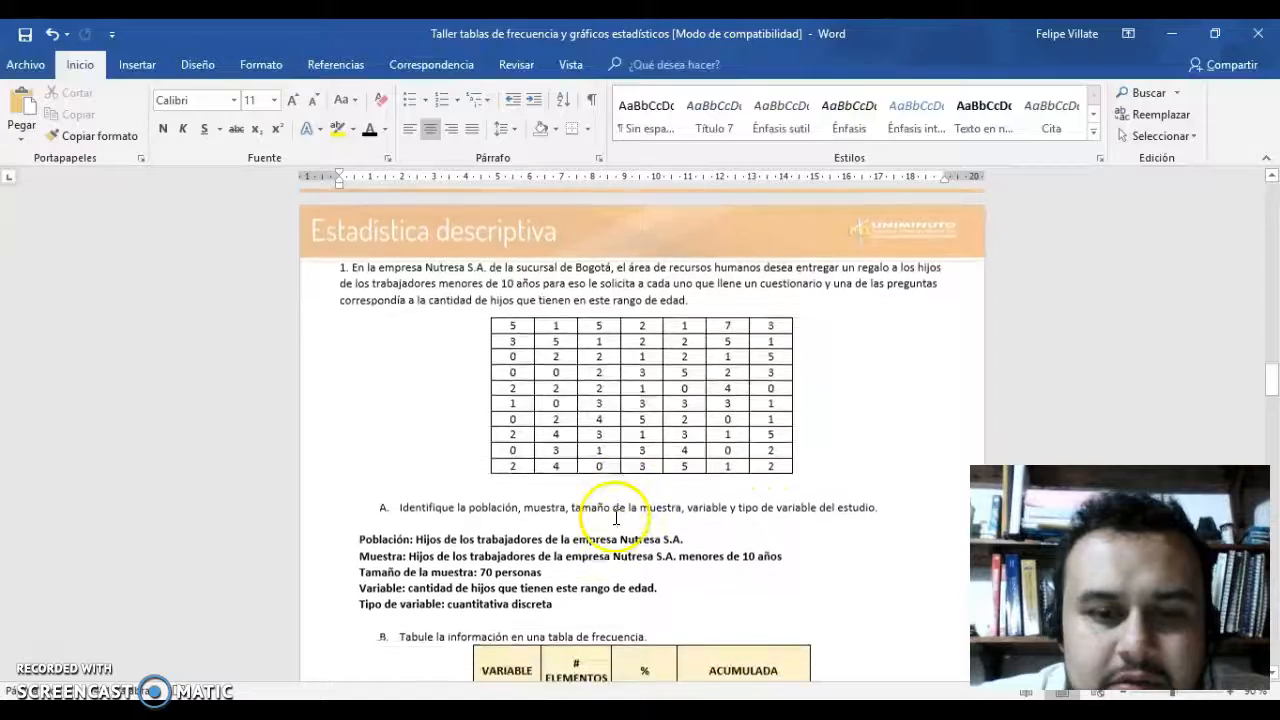
{"action": "scroll", "coordinate": [614, 515], "scroll_direction": "down", "scroll_amount": 2}
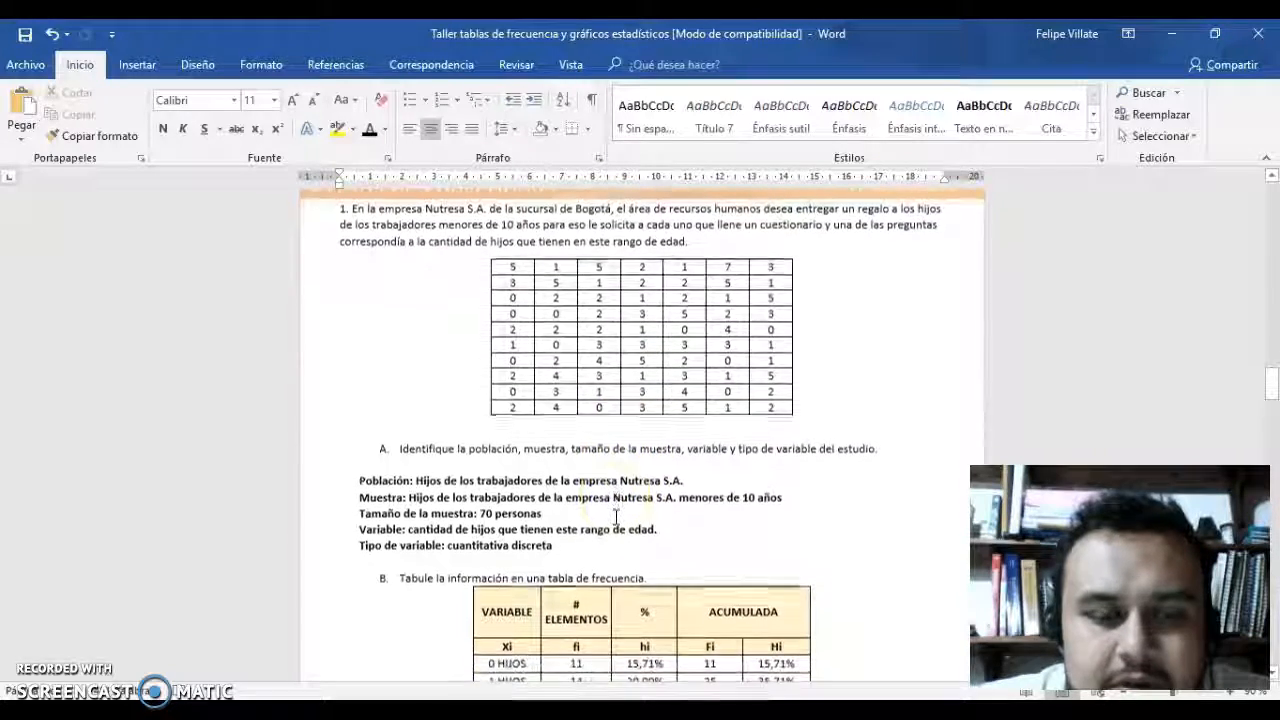
{"action": "scroll", "coordinate": [615, 518], "scroll_direction": "down", "scroll_amount": 2}
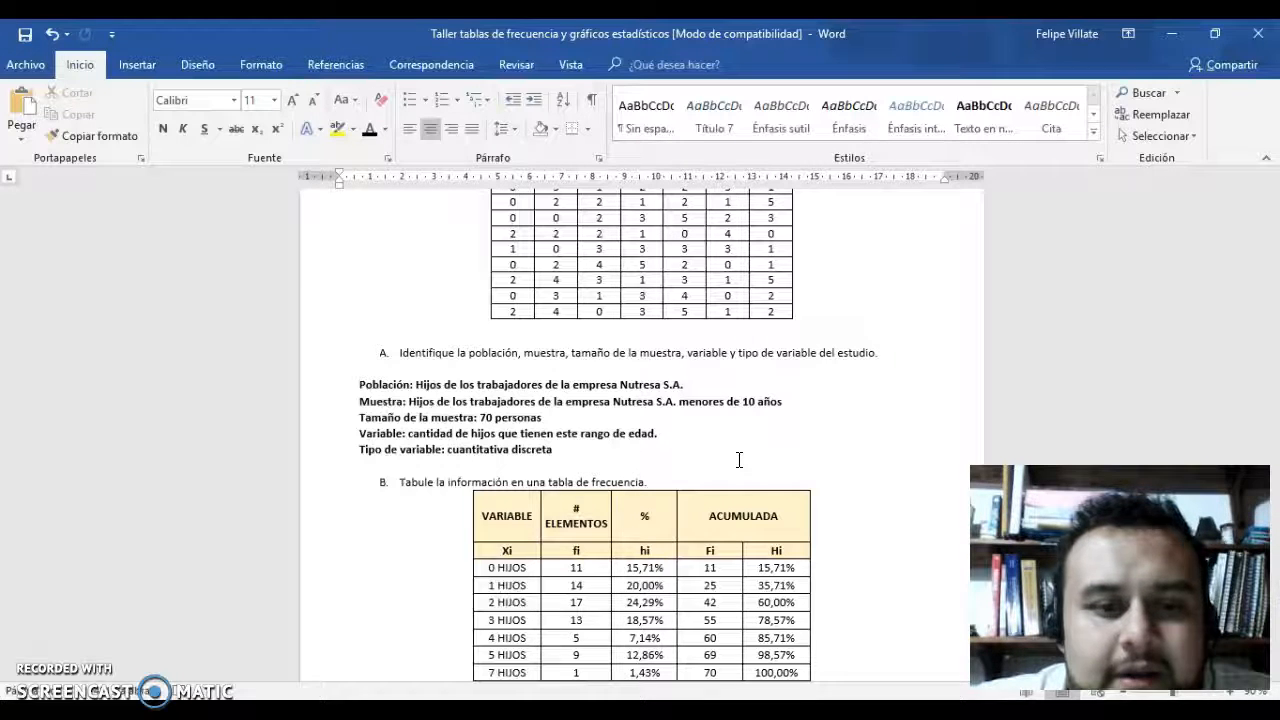
{"action": "scroll", "coordinate": [739, 460], "scroll_direction": "down", "scroll_amount": 2}
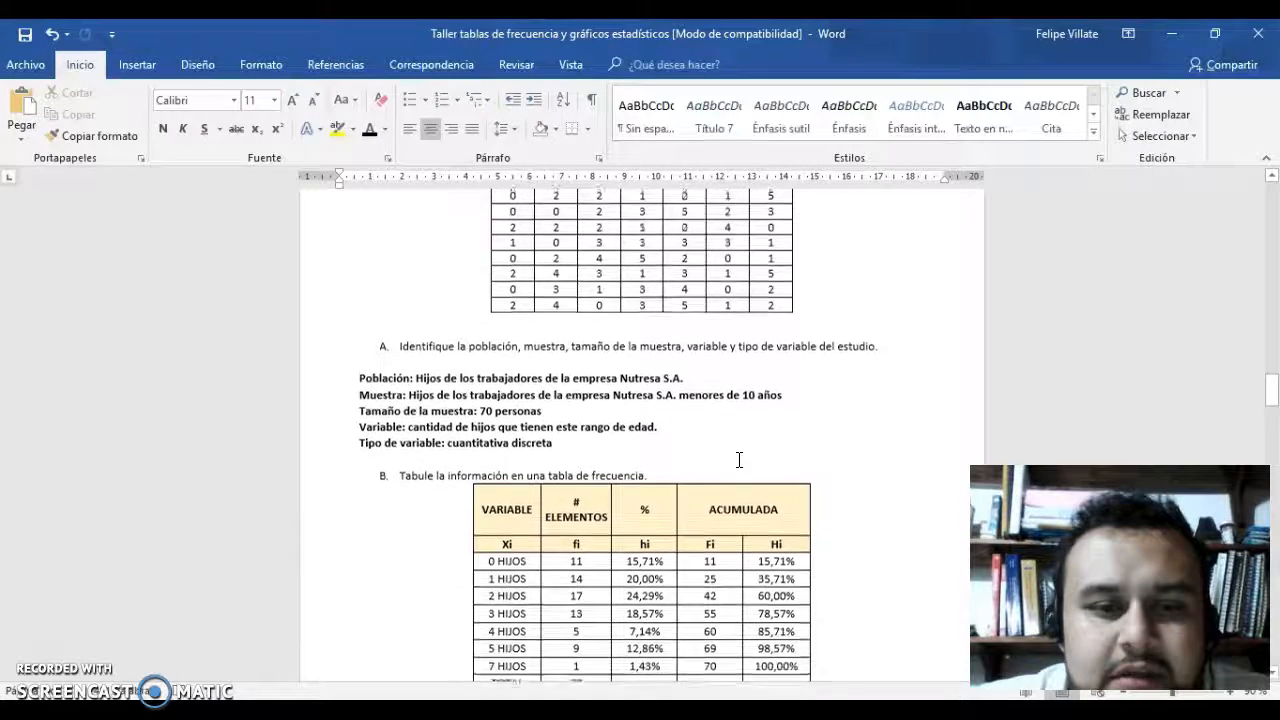
{"action": "scroll", "coordinate": [739, 460], "scroll_direction": "down", "scroll_amount": 1}
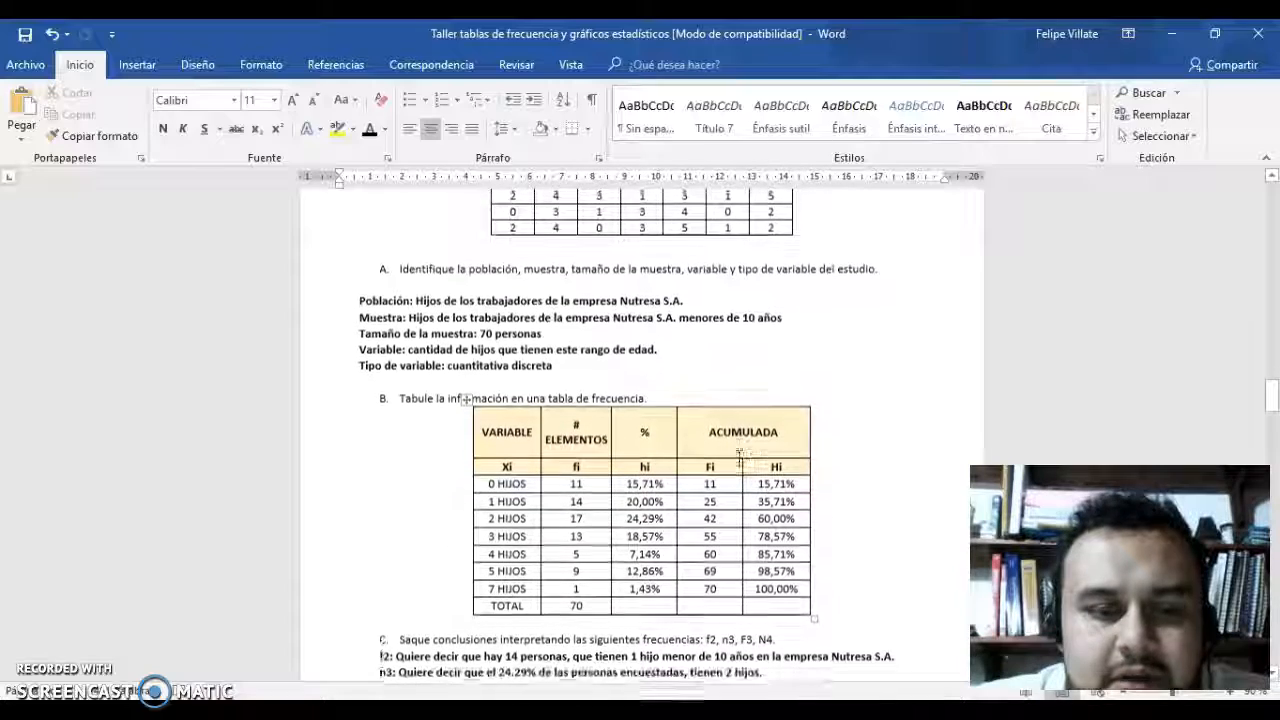
{"action": "scroll", "coordinate": [739, 460], "scroll_direction": "down", "scroll_amount": 1}
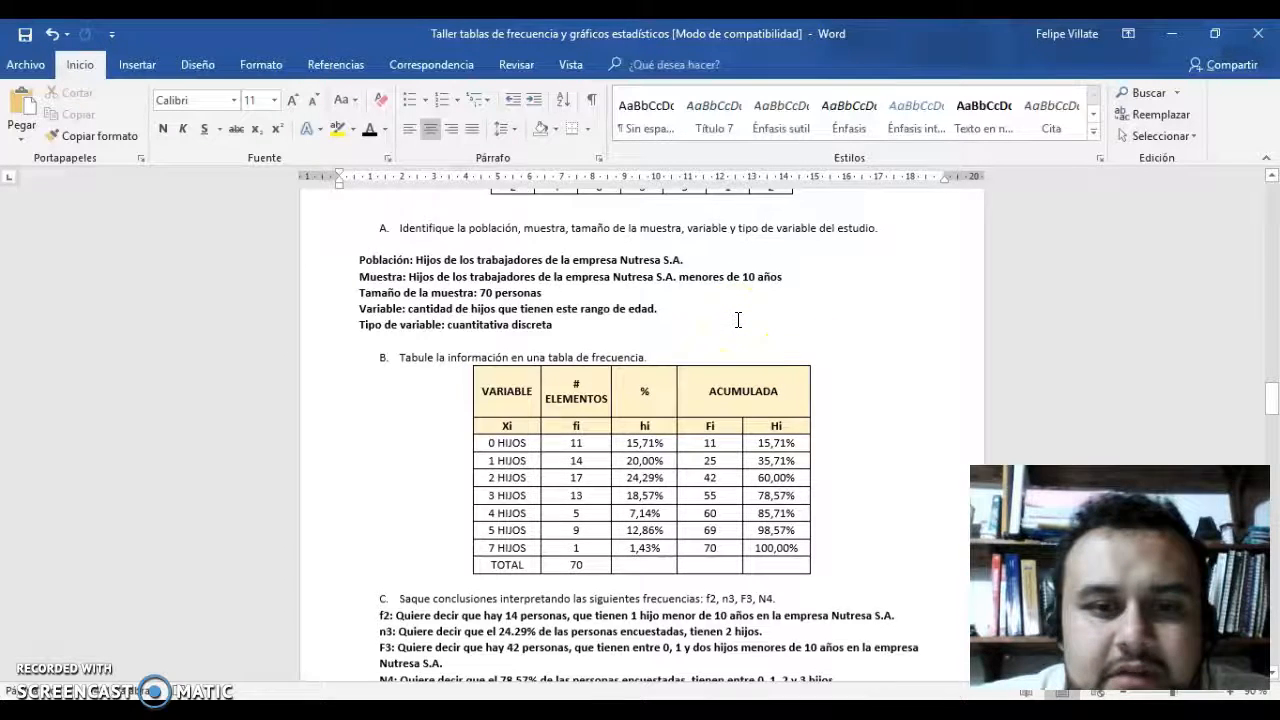
Switch to the Excel workbook "Explicacion taller 2" and inspect the FRECUENCIA formulas for the absolute frequencies in K6:K12.
{"action": "key", "text": "alt+Tab"}
{"action": "key", "text": "alt+Tab"}
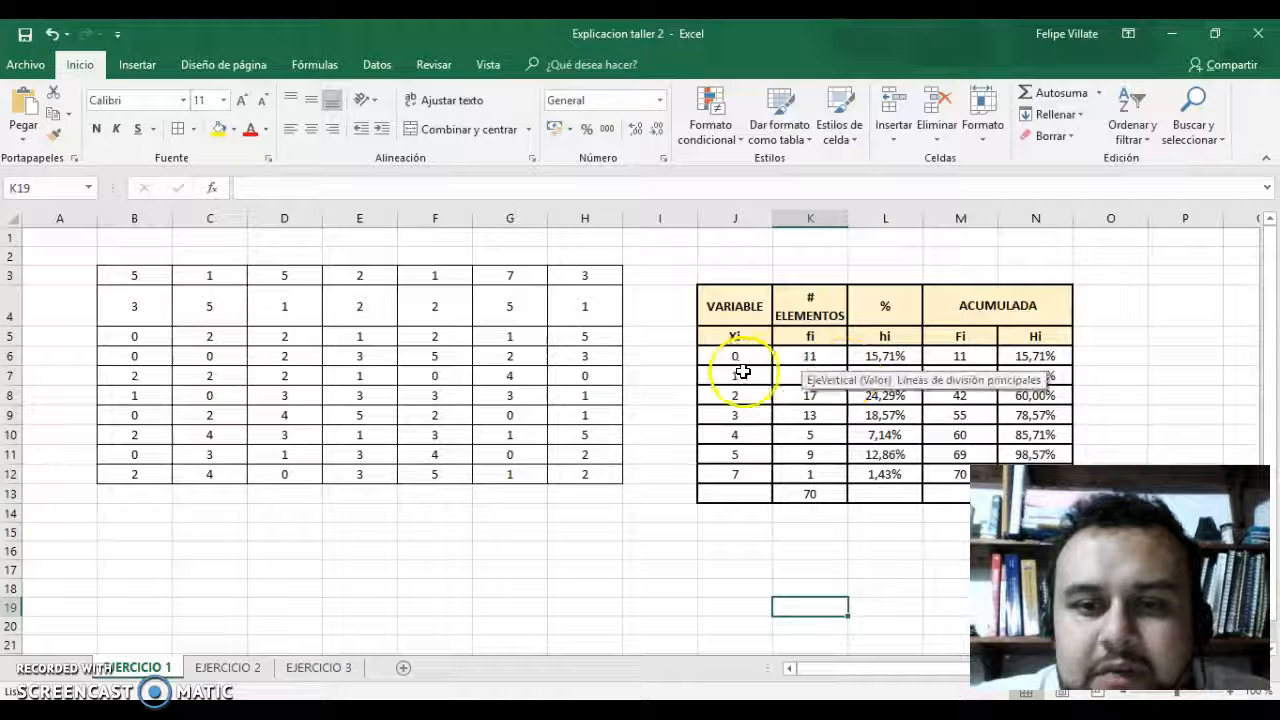
{"action": "left_click", "coordinate": [820, 354]}
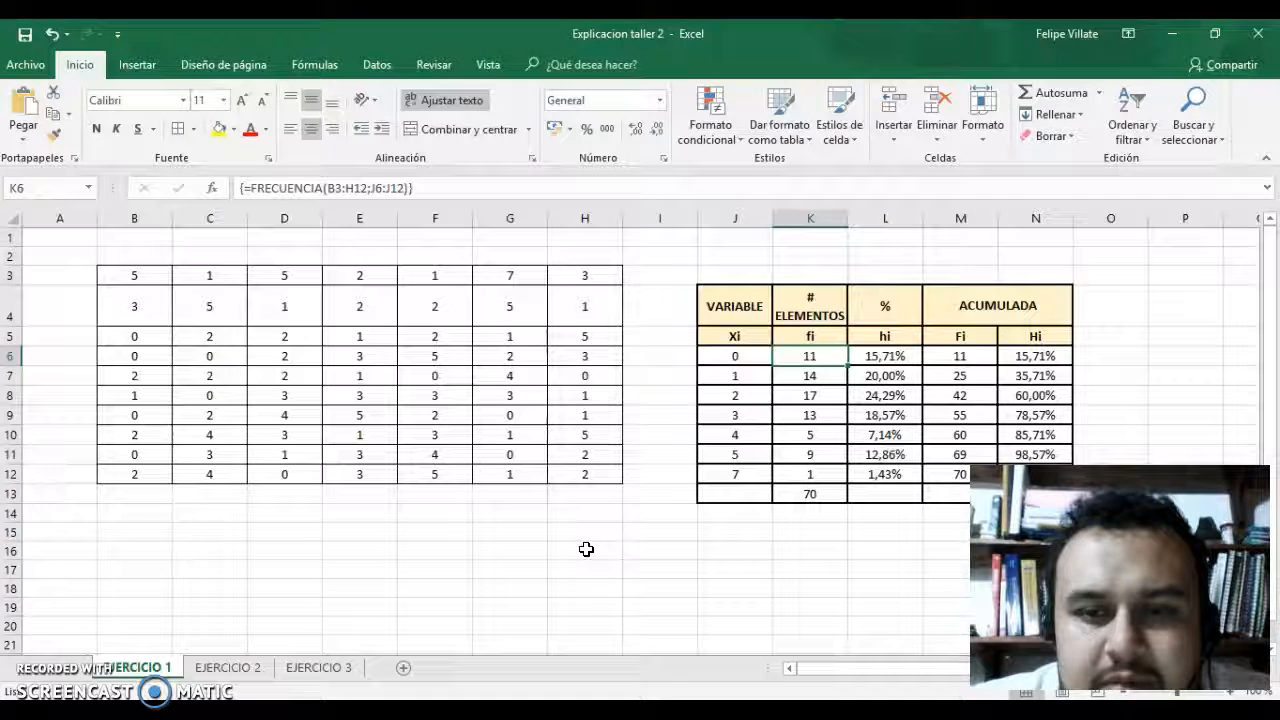
{"action": "key", "text": "Down"}
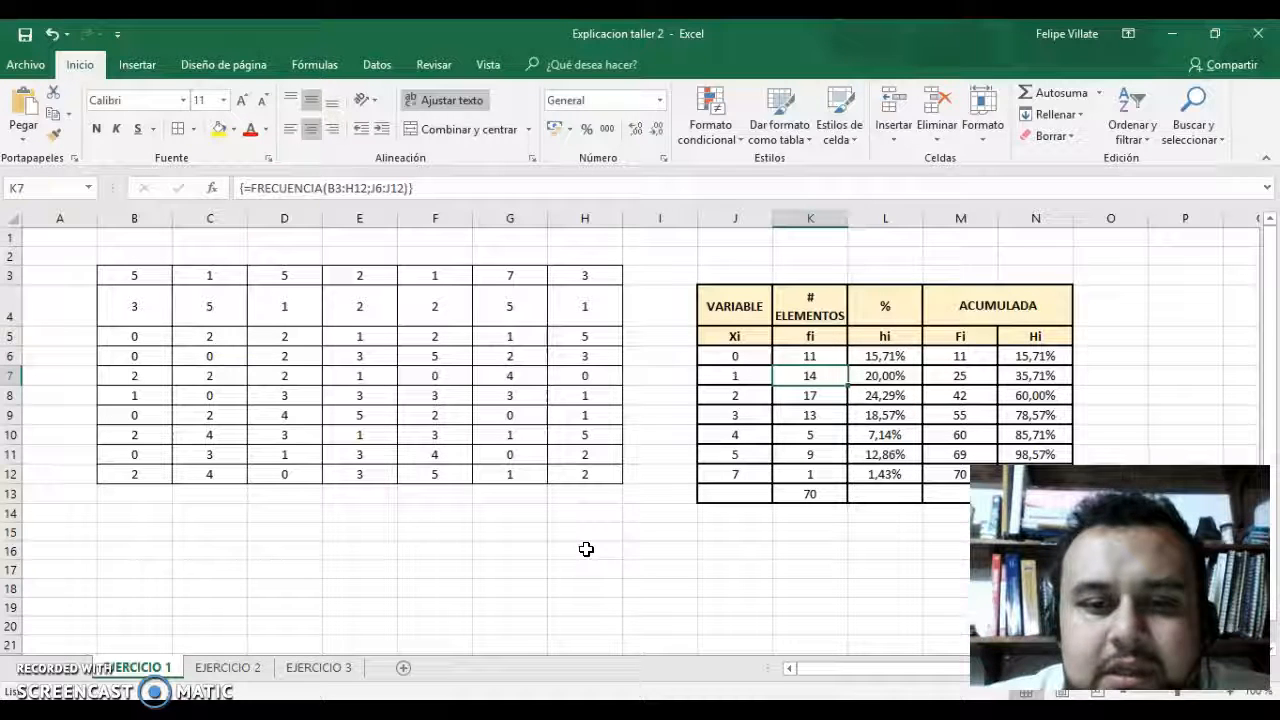
{"action": "key", "text": "Down"}
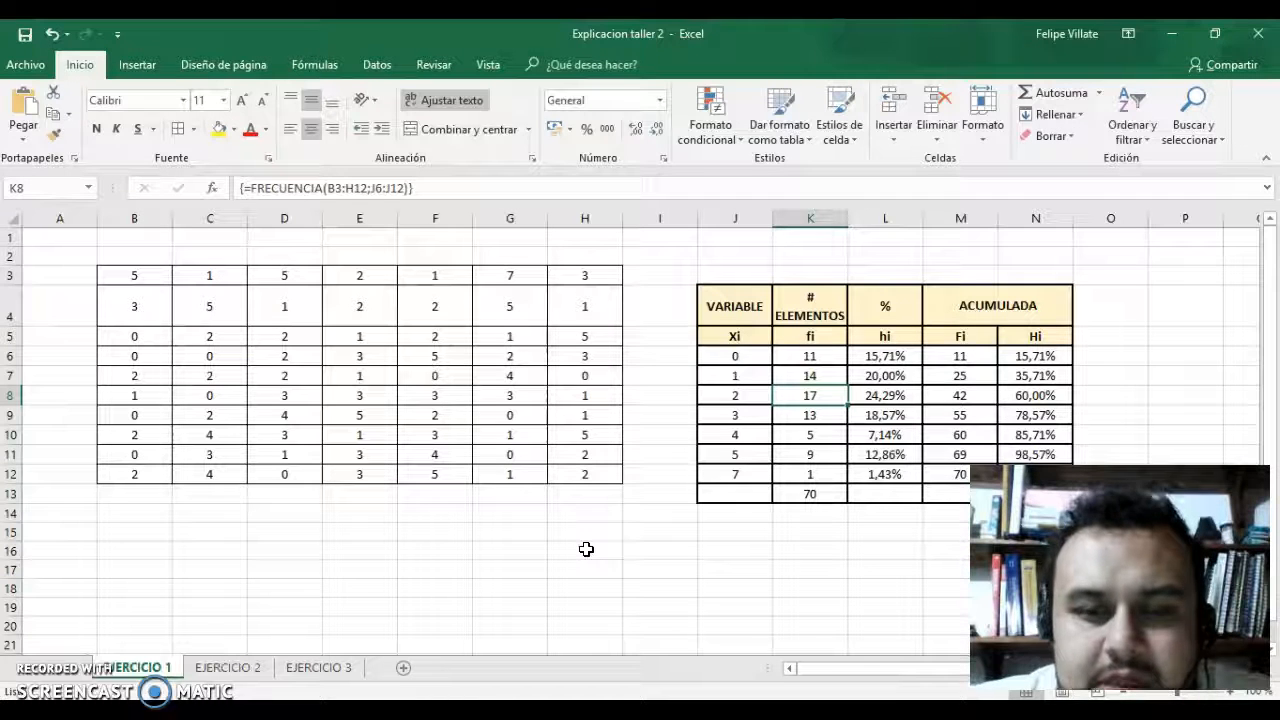
{"action": "key", "text": "Down"}
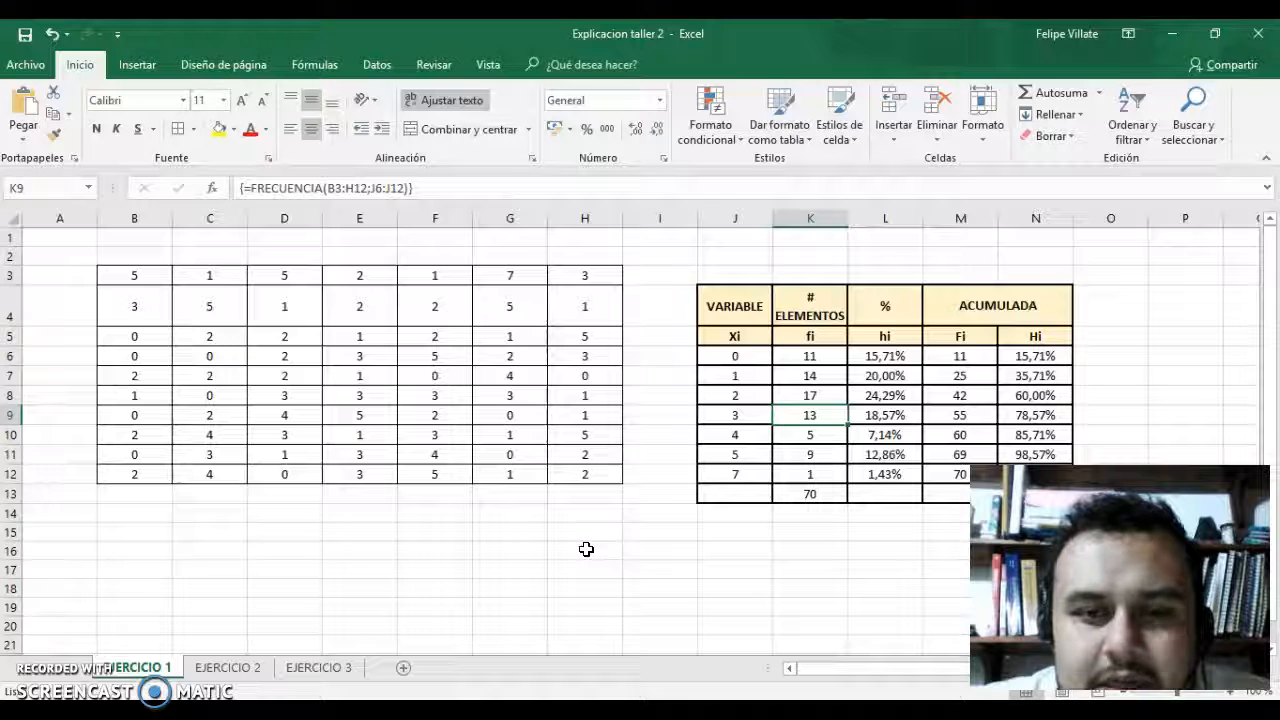
{"action": "key", "text": "Down"}
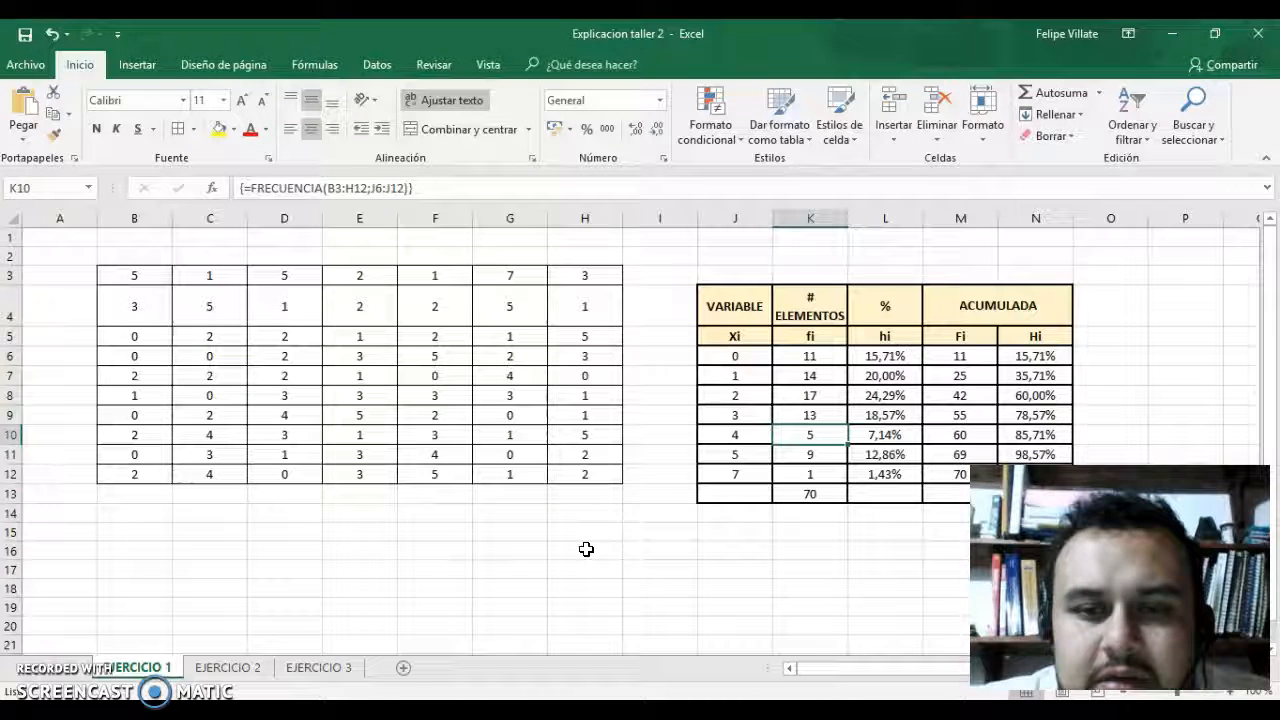
{"action": "key", "text": "Down"}
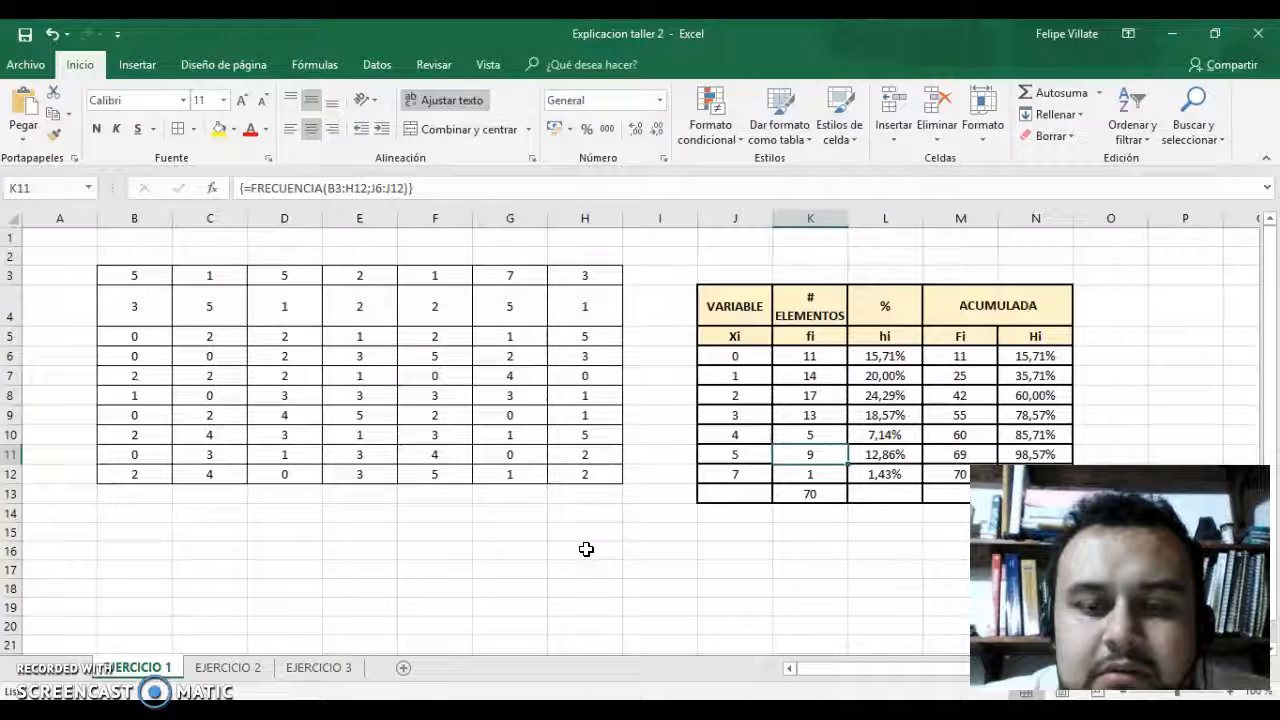
{"action": "key", "text": "Down"}
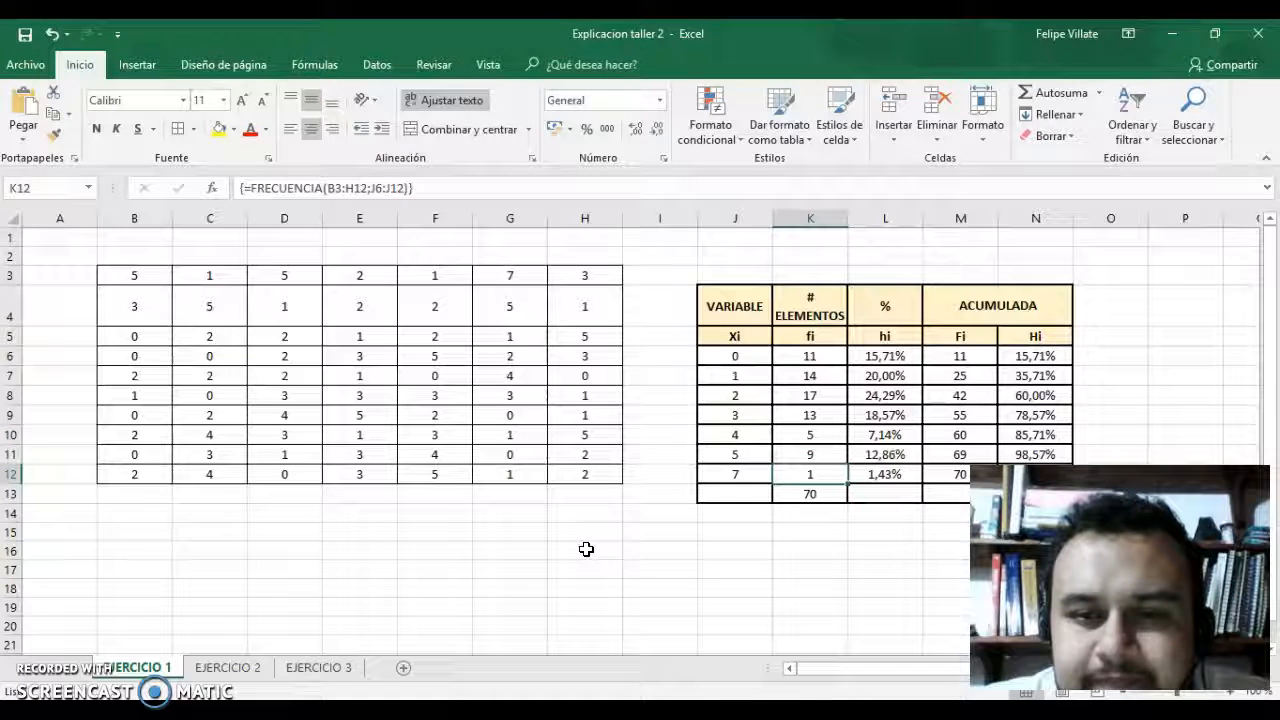
Inspect the relative frequency (hi) formulas cell by cell from L6 to L11.
{"action": "left_click", "coordinate": [895, 358]}
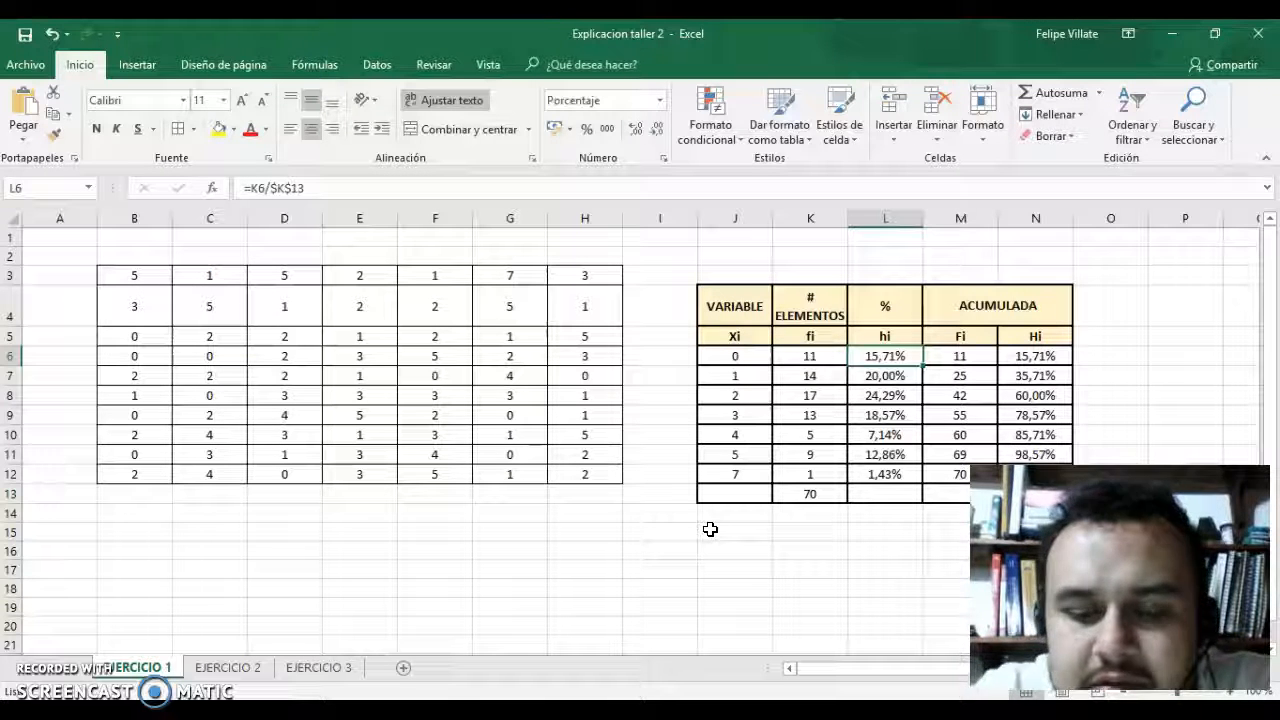
{"action": "key", "text": "Down"}
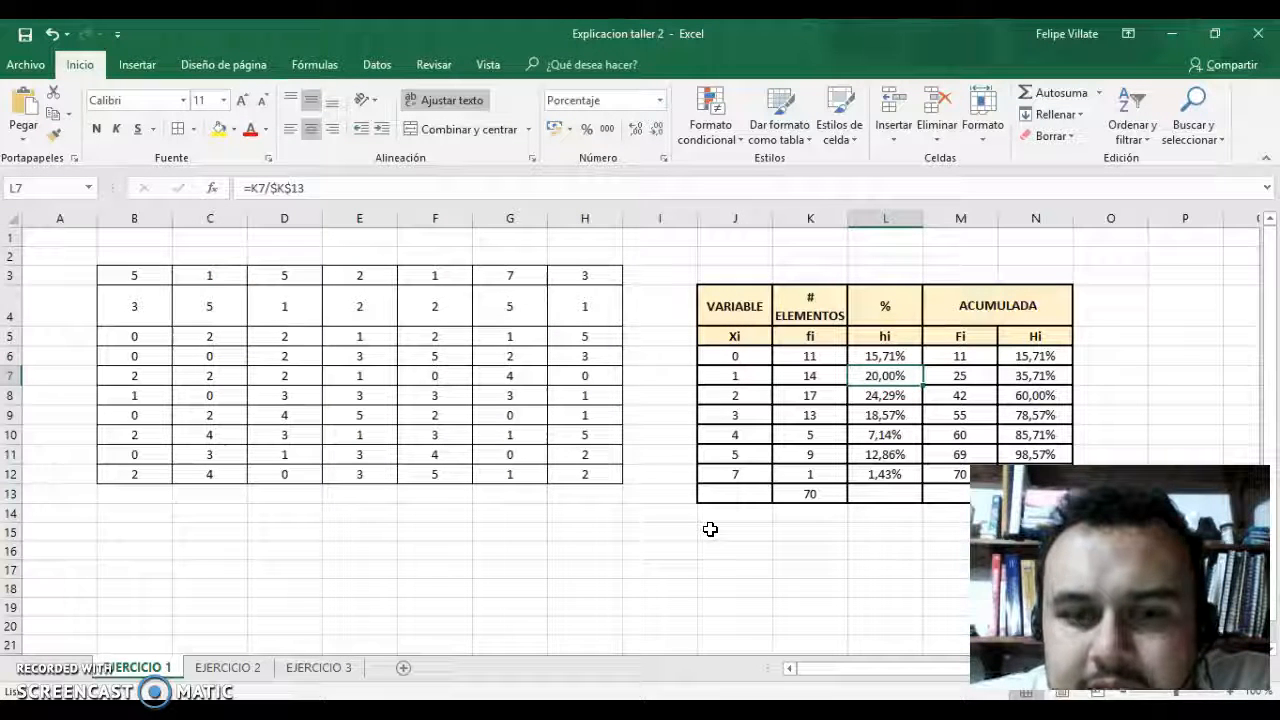
{"action": "key", "text": "Down"}
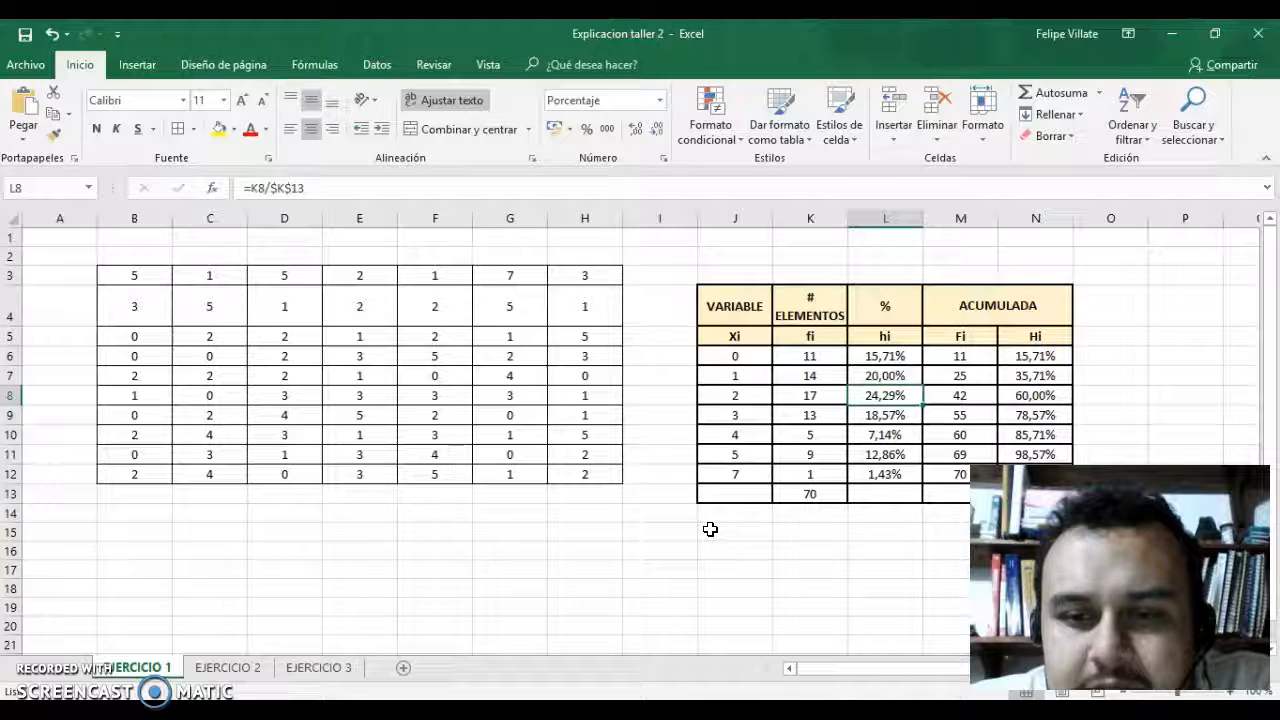
{"action": "key", "text": "Down"}
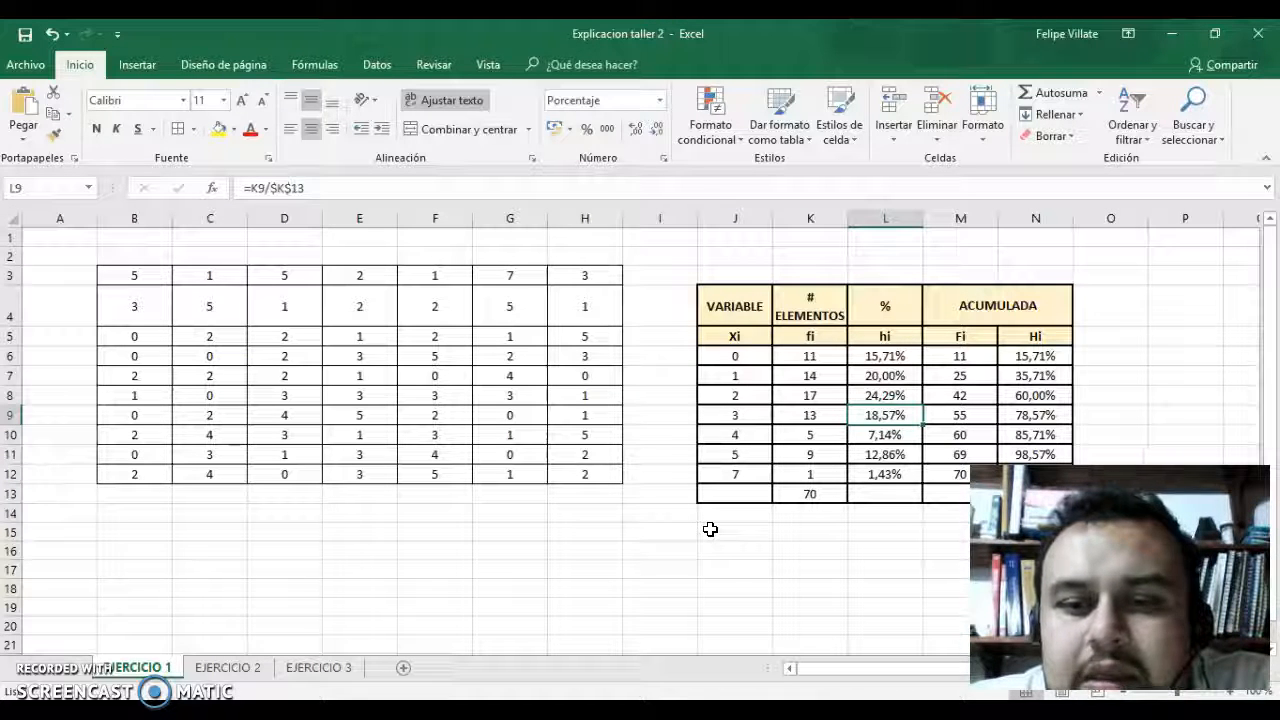
{"action": "key", "text": "Down"}
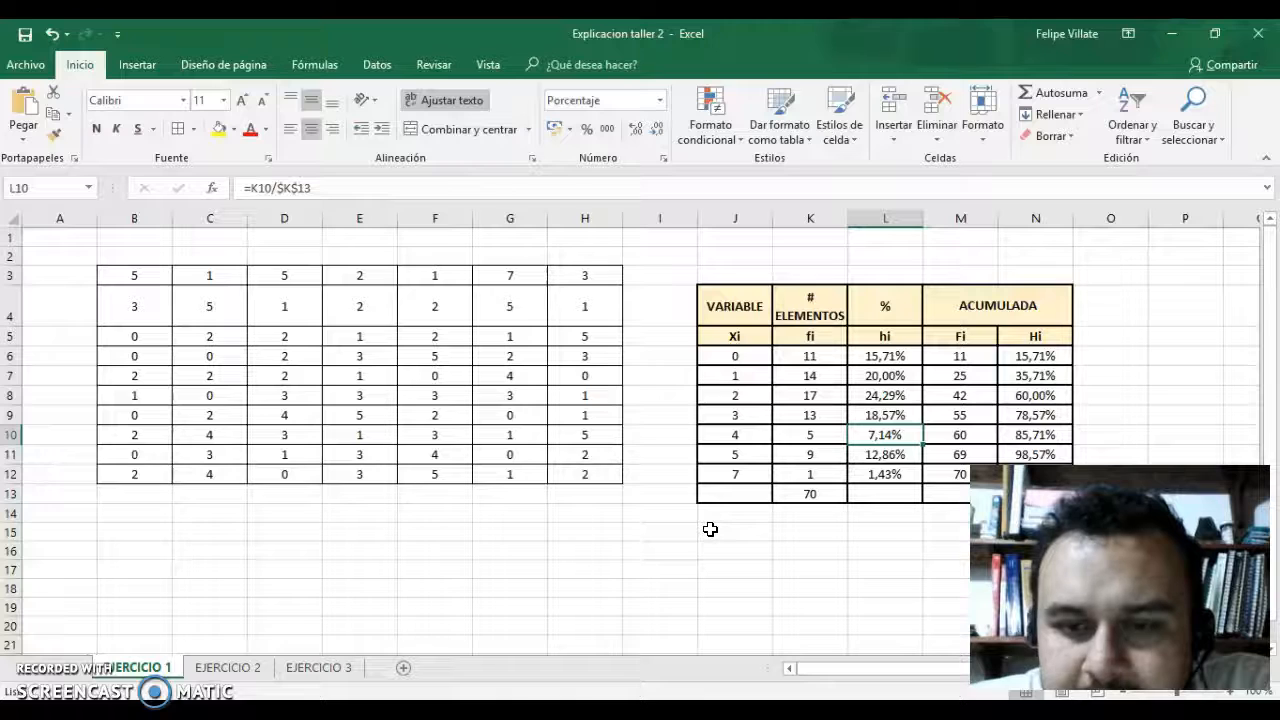
{"action": "key", "text": "Down"}
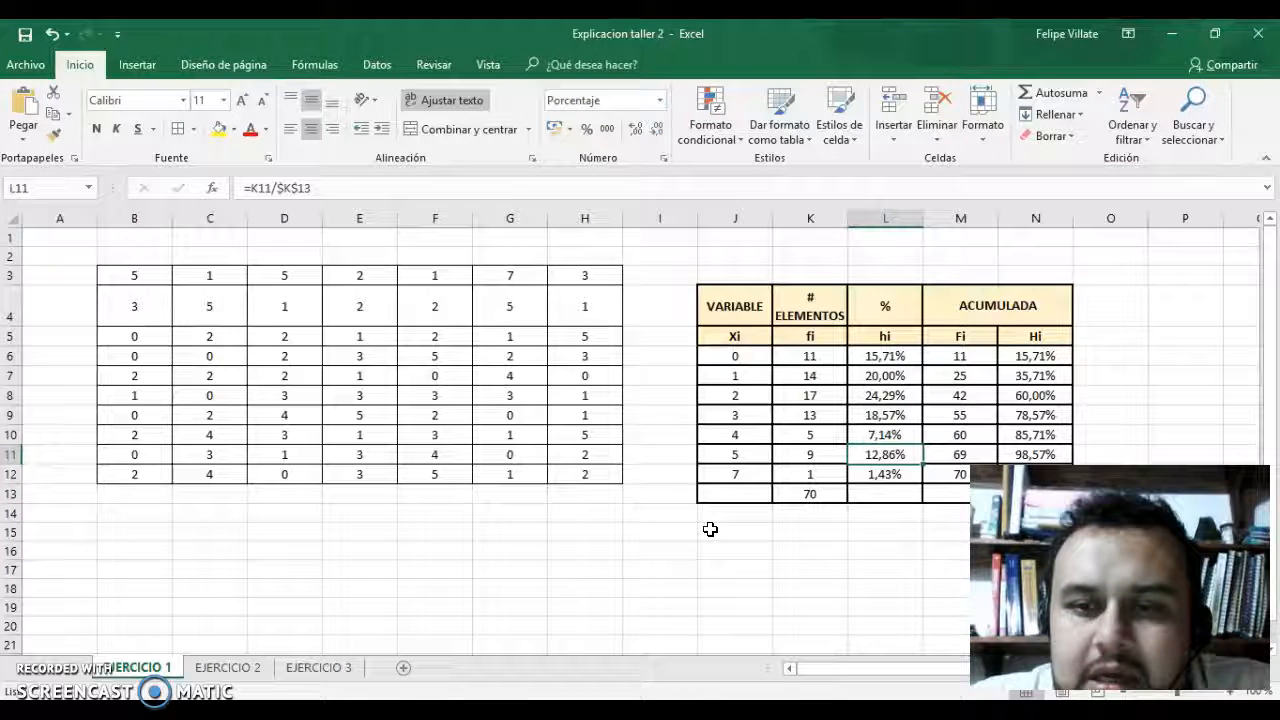
Inspect the cumulative frequency formulas in M6 and M7 and the cumulative percentage formula in N7.
{"action": "left_click", "coordinate": [960, 362]}
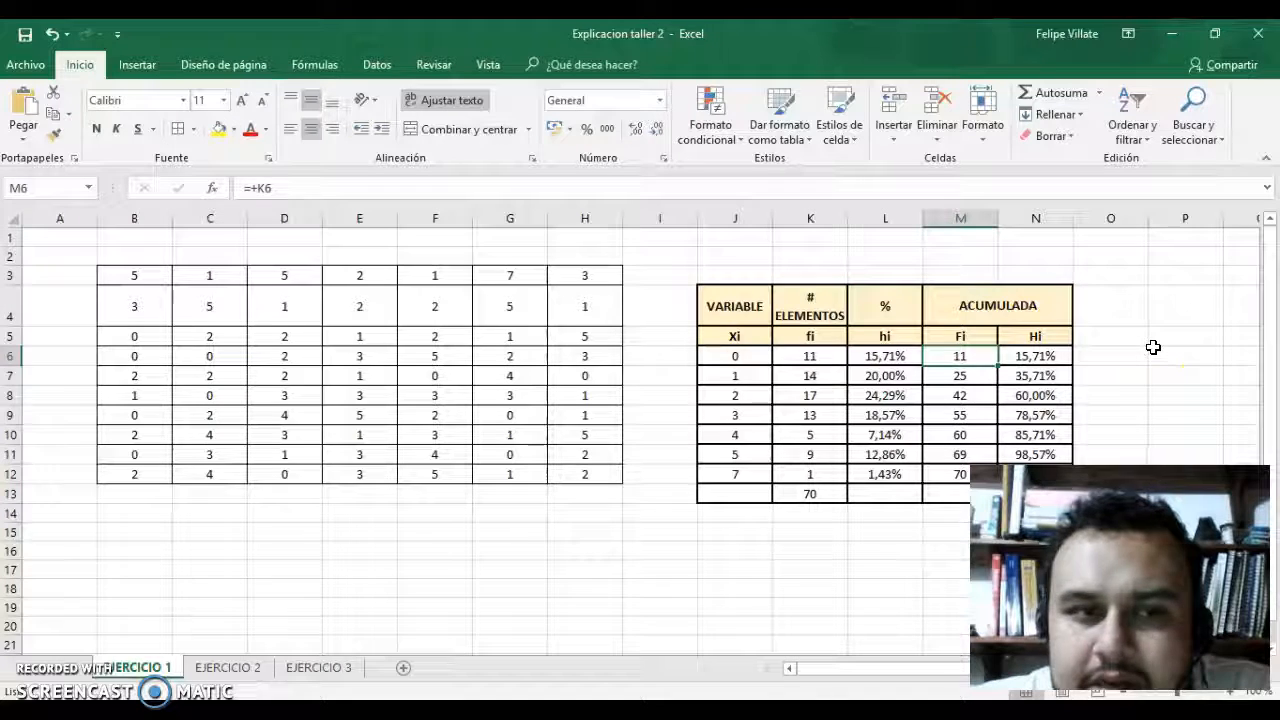
{"action": "key", "text": "Down"}
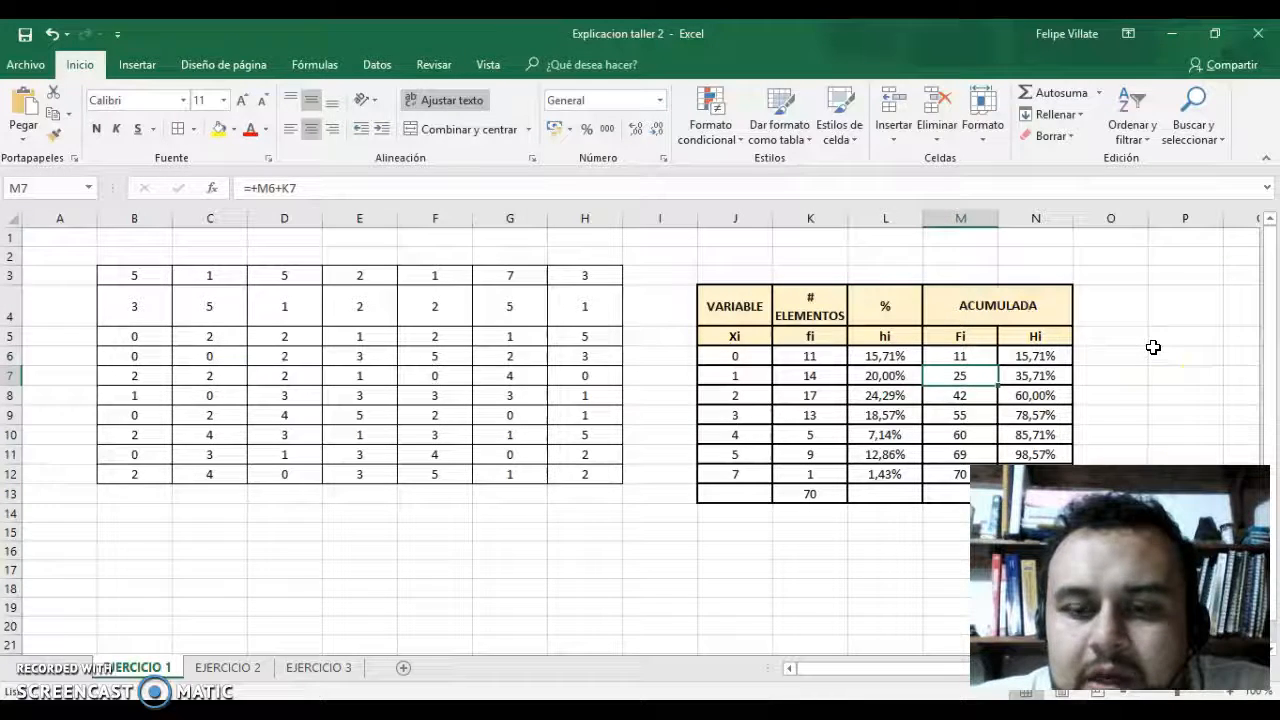
{"action": "key", "text": "Up"}
{"action": "key", "text": "Down"}
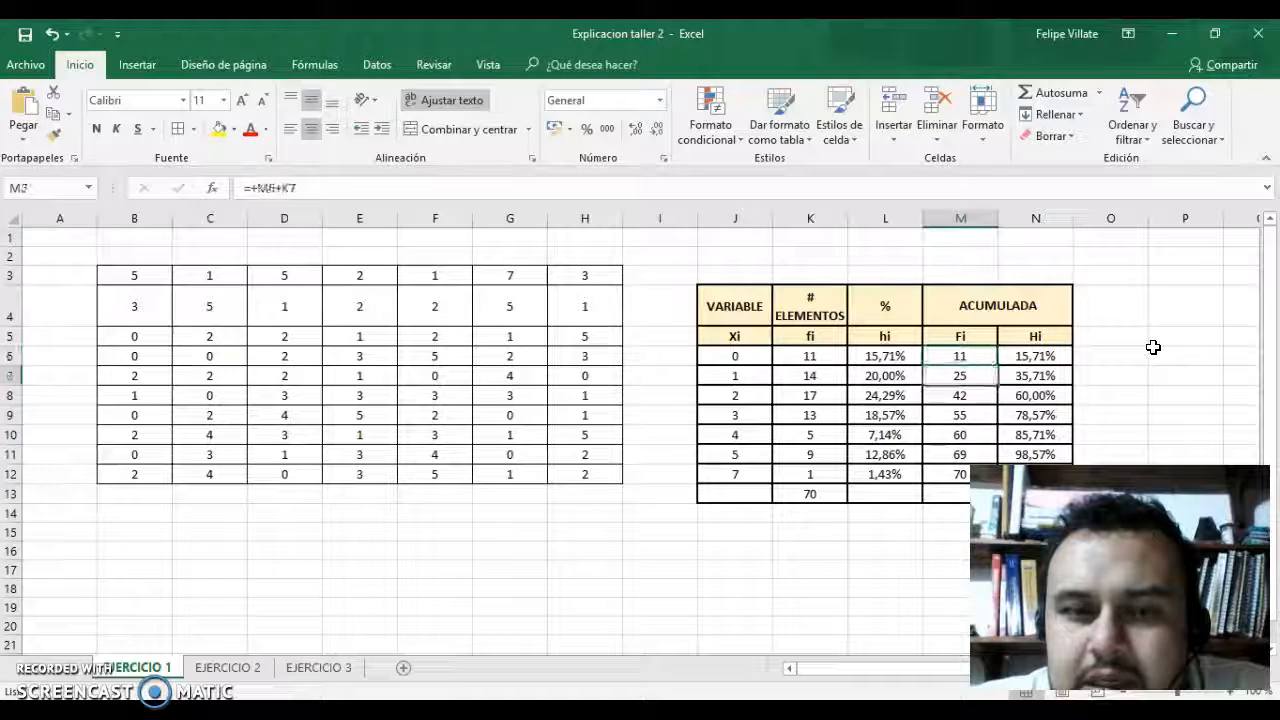
{"action": "key", "text": "Right"}
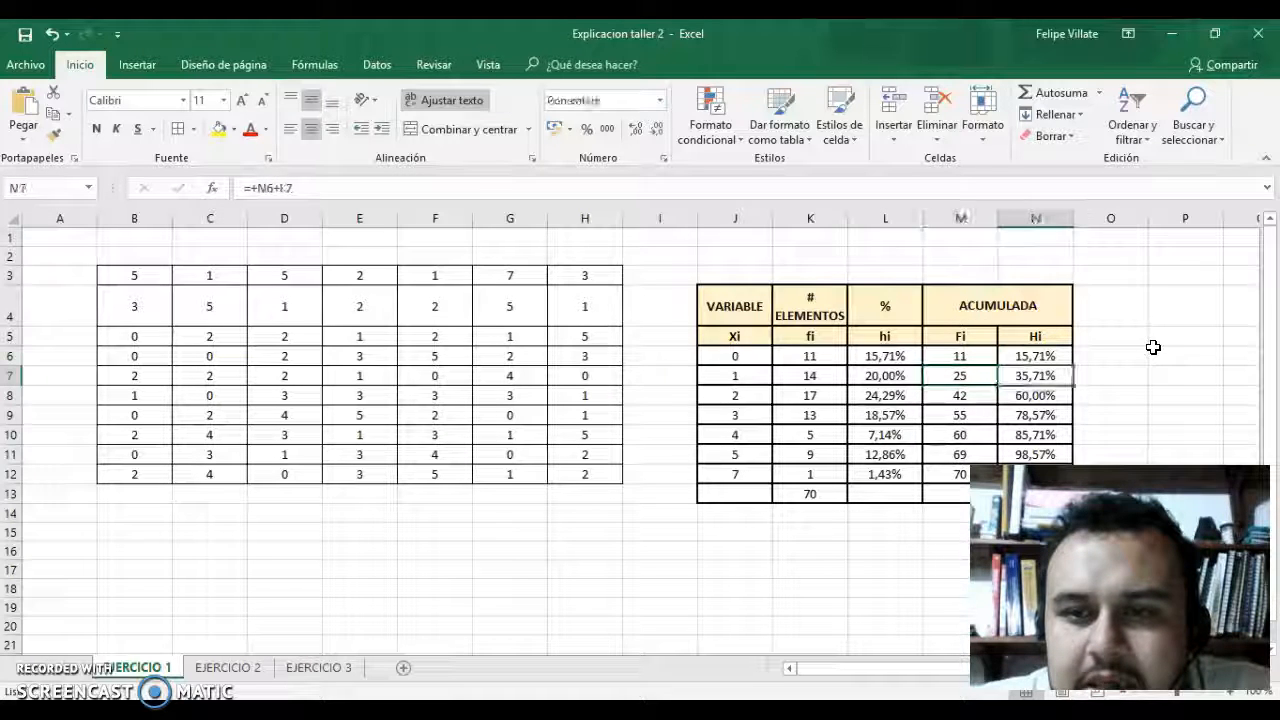
{"action": "key", "text": "Left"}
{"action": "key", "text": "Up"}
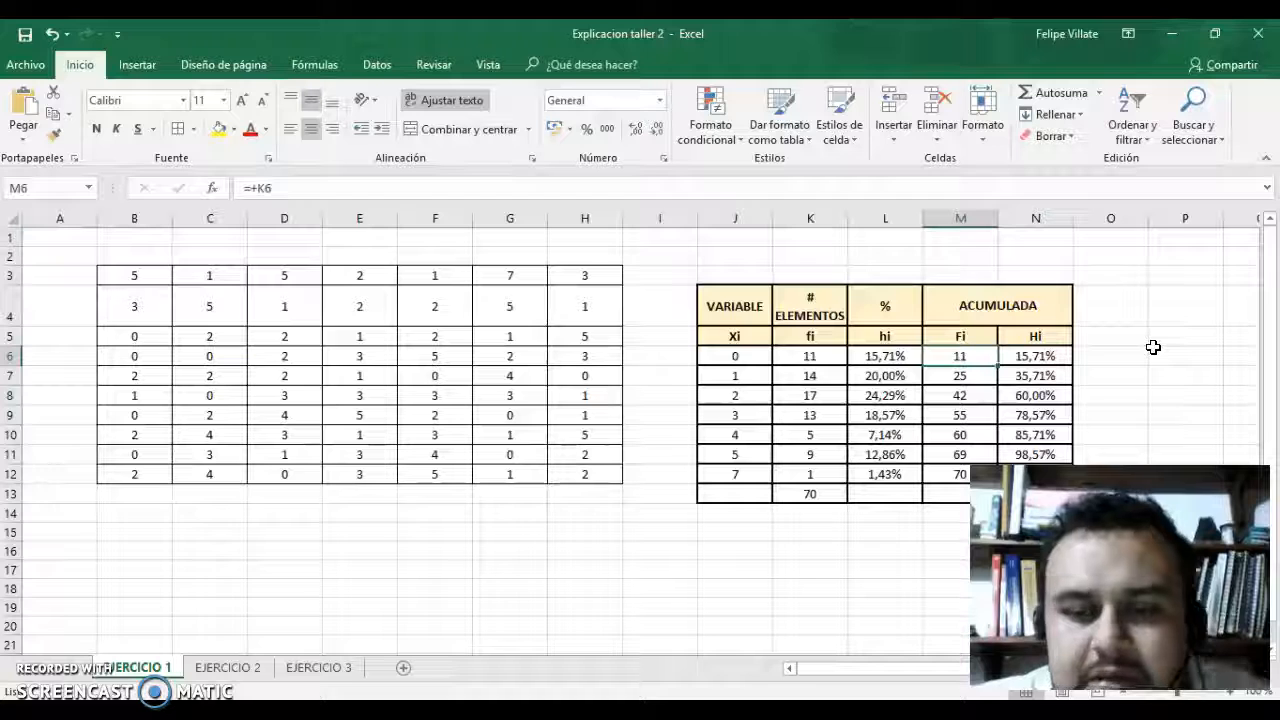
Select the accumulated Fi and Hi values in M6:N12 to view both columns together.
{"action": "key", "text": "shift+Right"}
{"action": "key", "text": "shift+Down"}
{"action": "key", "text": "shift+Down"}
{"action": "key", "text": "shift+Down"}
{"action": "key", "text": "shift+Down"}
{"action": "key", "text": "shift+Down"}
{"action": "key", "text": "shift+Down"}
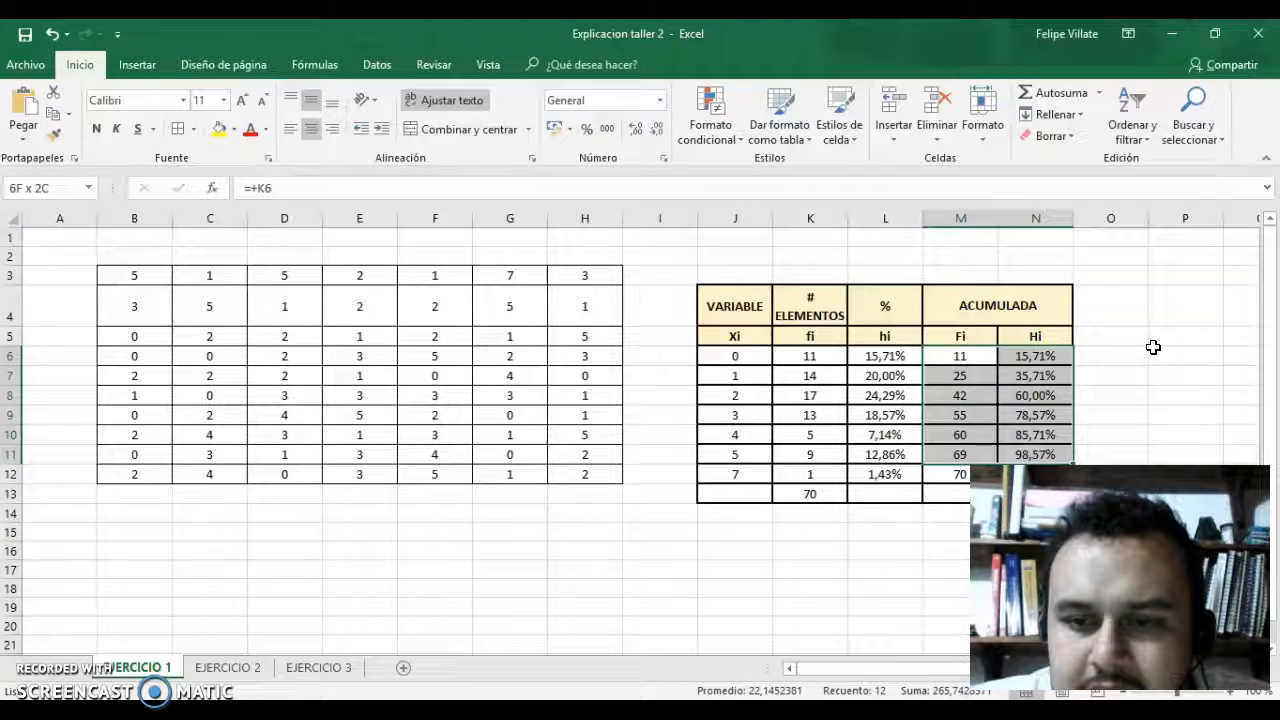
{"action": "scroll", "coordinate": [1140, 360], "scroll_direction": "right", "scroll_amount": 1}
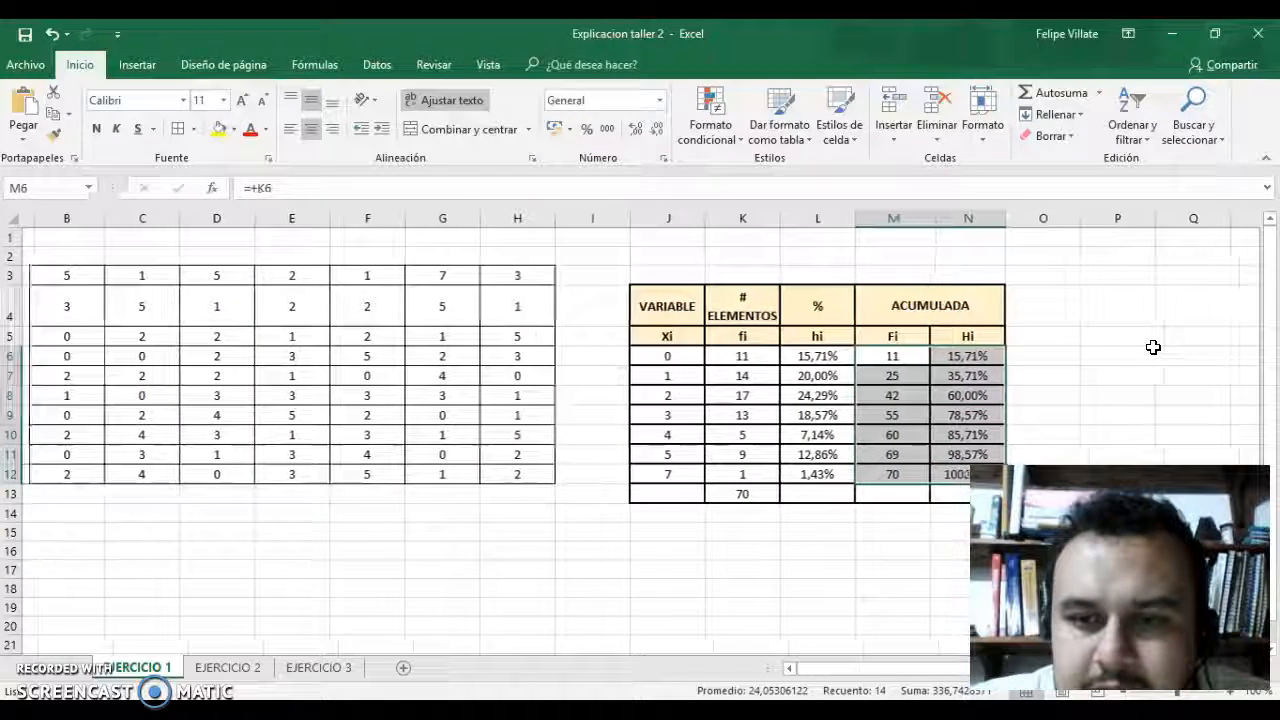
{"action": "scroll", "coordinate": [1131, 367], "scroll_direction": "left", "scroll_amount": 1}
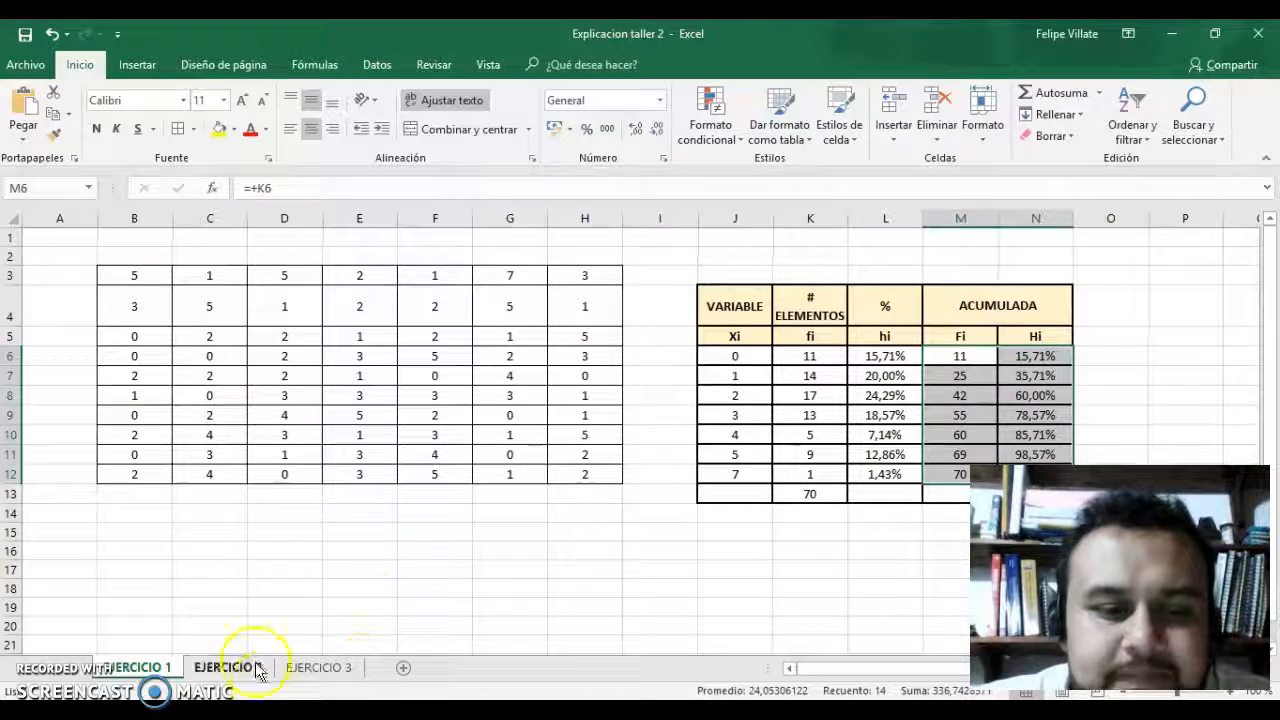
Return to the Word document and examine exercise 1's frequency table with the part C interpretations of f2, n3, F3 and N4.
{"action": "key", "text": "alt+Tab"}
{"action": "scroll", "coordinate": [553, 556], "scroll_direction": "down", "scroll_amount": 3}
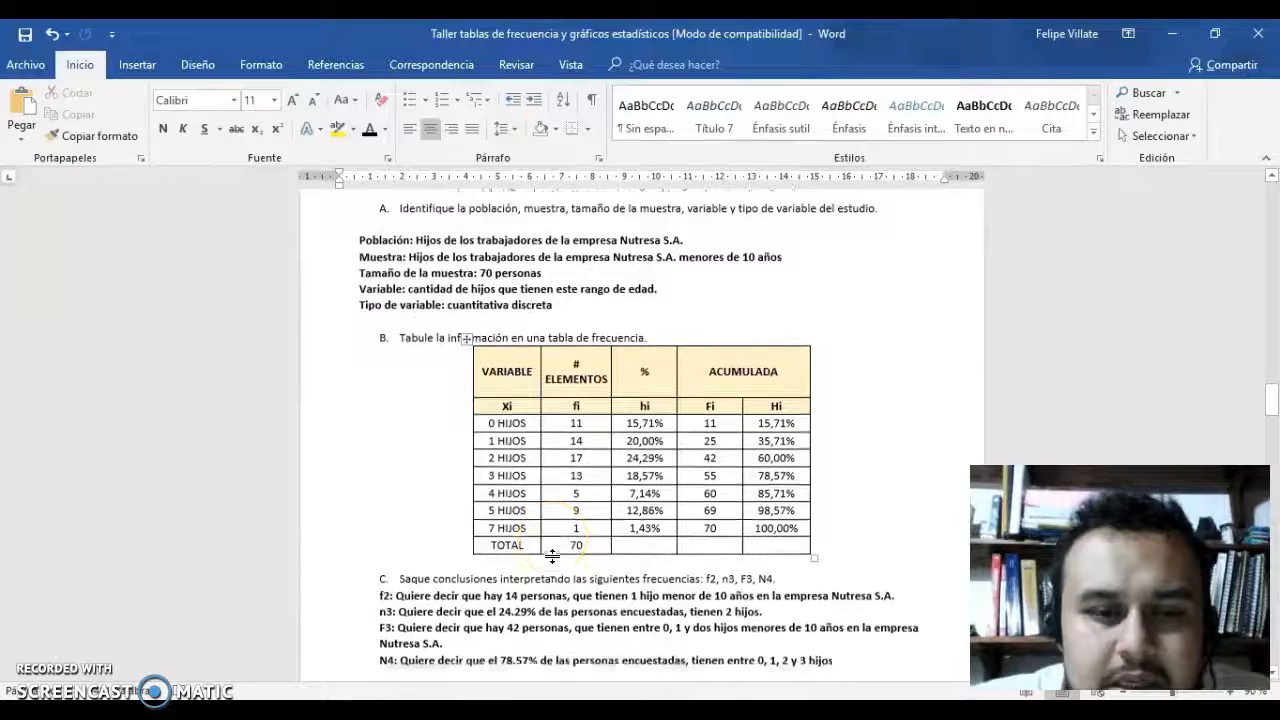
{"action": "scroll", "coordinate": [553, 556], "scroll_direction": "down", "scroll_amount": 3}
{"action": "scroll", "coordinate": [553, 556], "scroll_direction": "up", "scroll_amount": 2}
{"action": "scroll", "coordinate": [553, 556], "scroll_direction": "up", "scroll_amount": 1}
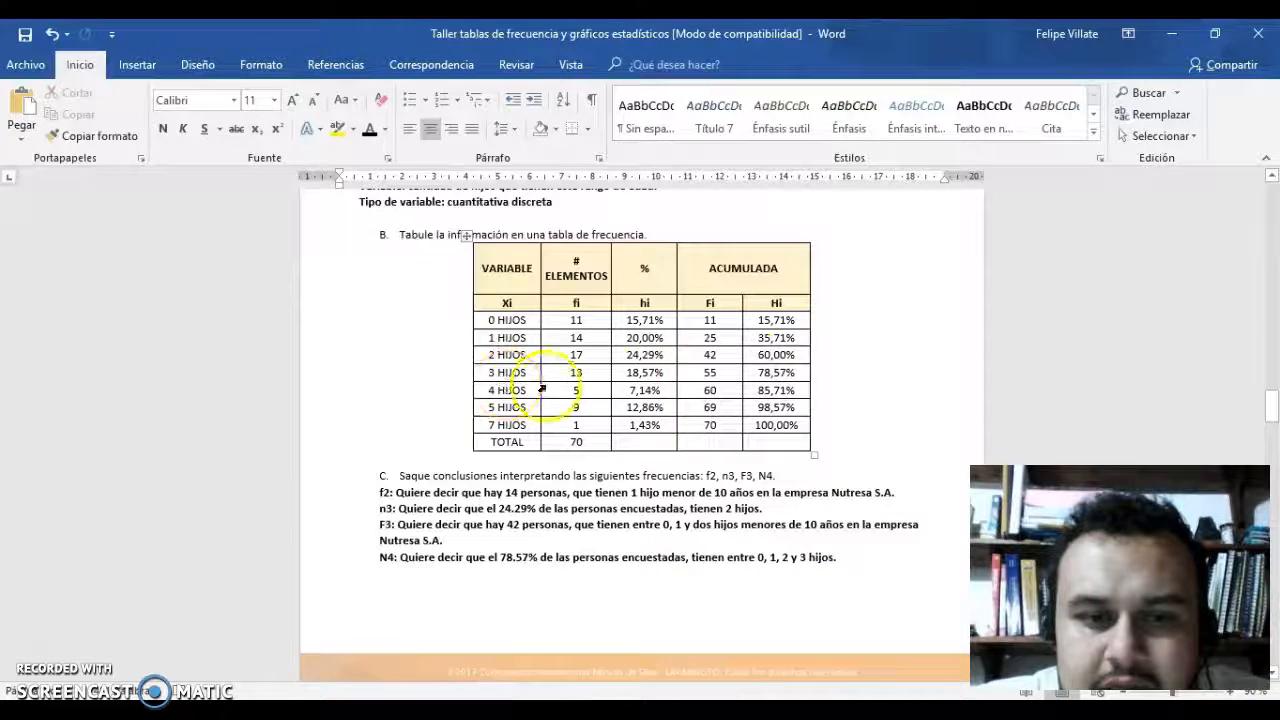
View the part D pie chart of children per worker and exercise 2 on the Cooratiendas profits, up to its frequency table.
{"action": "scroll", "coordinate": [621, 438], "scroll_direction": "down", "scroll_amount": 3}
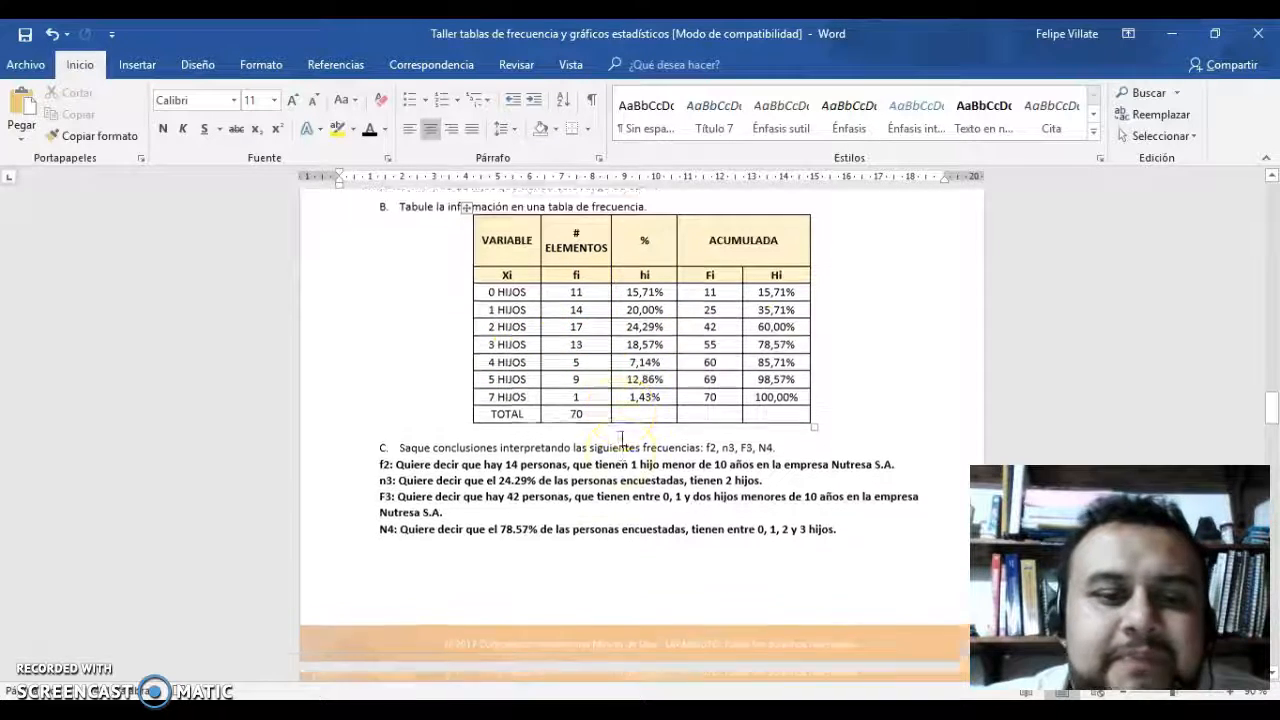
{"action": "scroll", "coordinate": [621, 438], "scroll_direction": "down", "scroll_amount": 6}
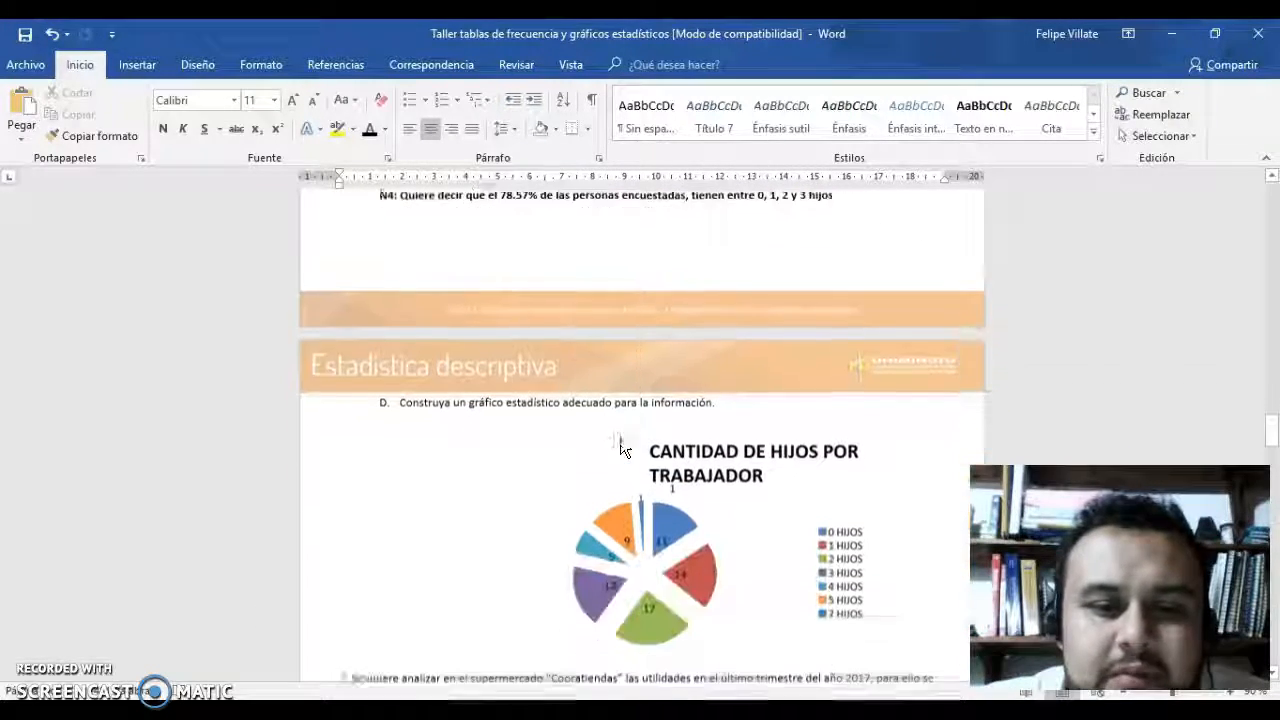
{"action": "scroll", "coordinate": [621, 441], "scroll_direction": "down", "scroll_amount": 1}
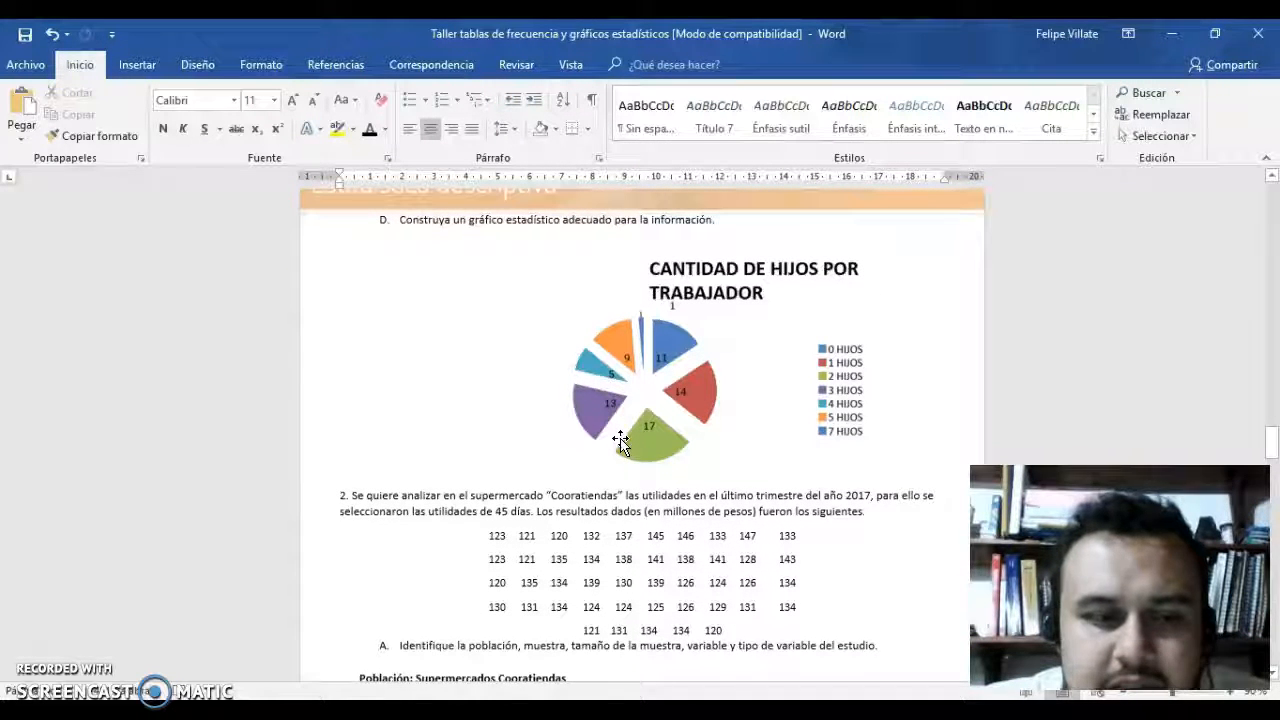
{"action": "scroll", "coordinate": [621, 441], "scroll_direction": "down", "scroll_amount": 2}
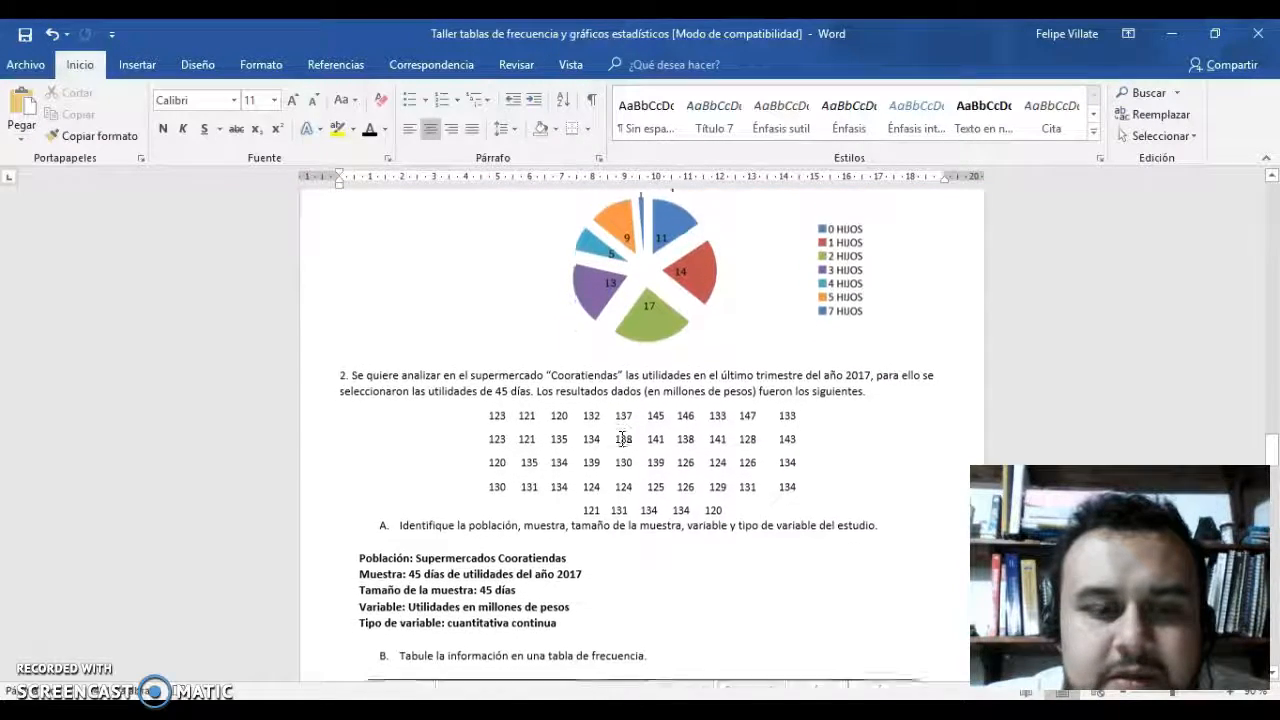
{"action": "scroll", "coordinate": [622, 438], "scroll_direction": "down", "scroll_amount": 2}
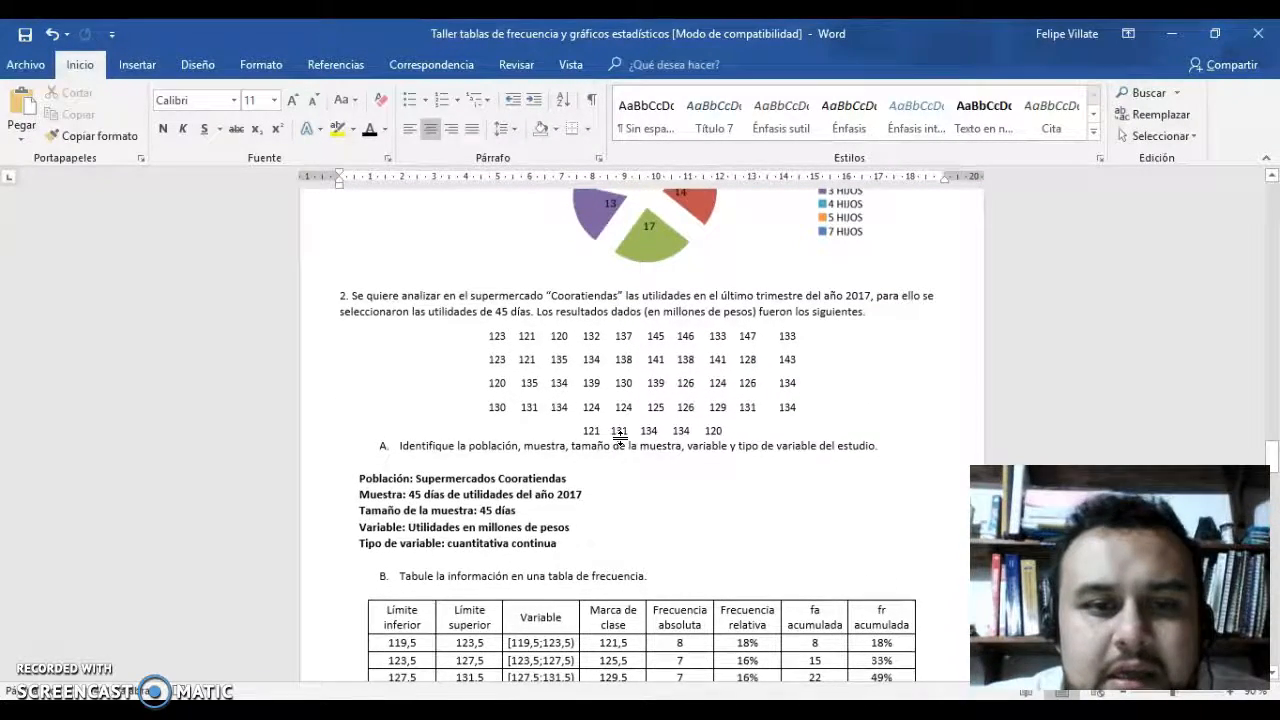
Review exercise 2's profit data, the part A population, sample and variable answers, and the part B frequency table.
{"action": "scroll", "coordinate": [620, 432], "scroll_direction": "down", "scroll_amount": 1}
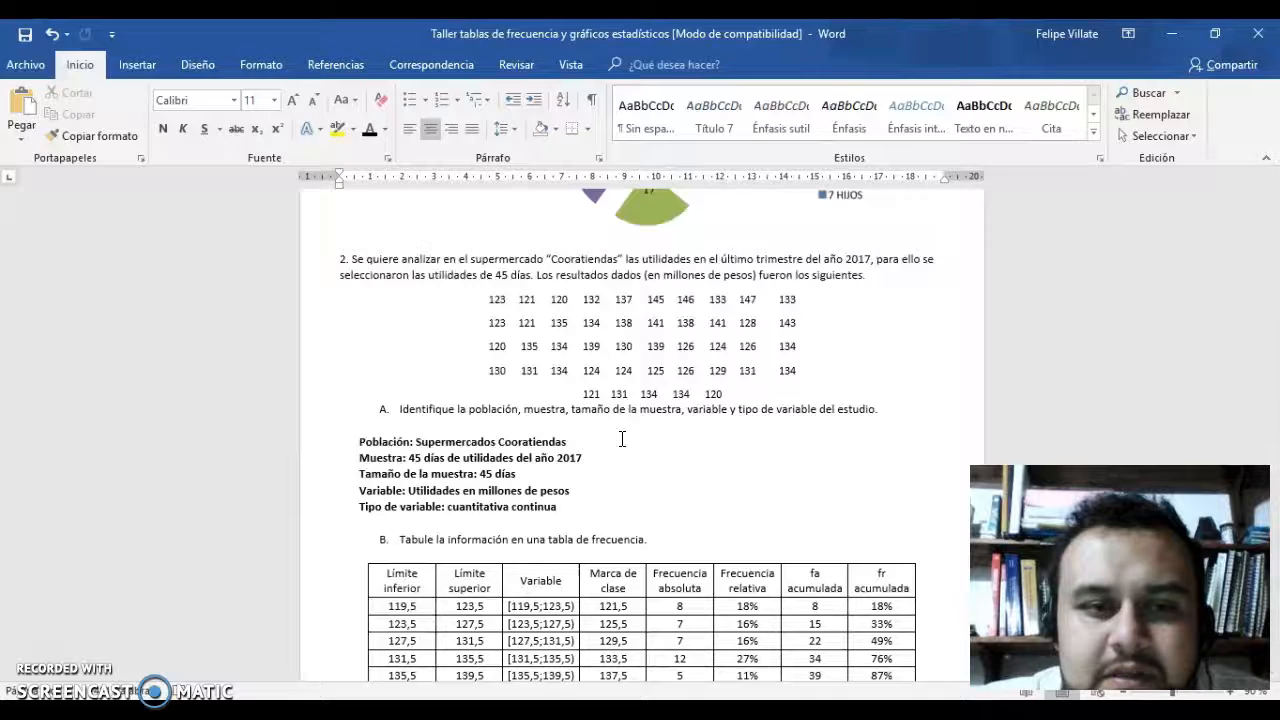
{"action": "scroll", "coordinate": [621, 439], "scroll_direction": "down", "scroll_amount": 1}
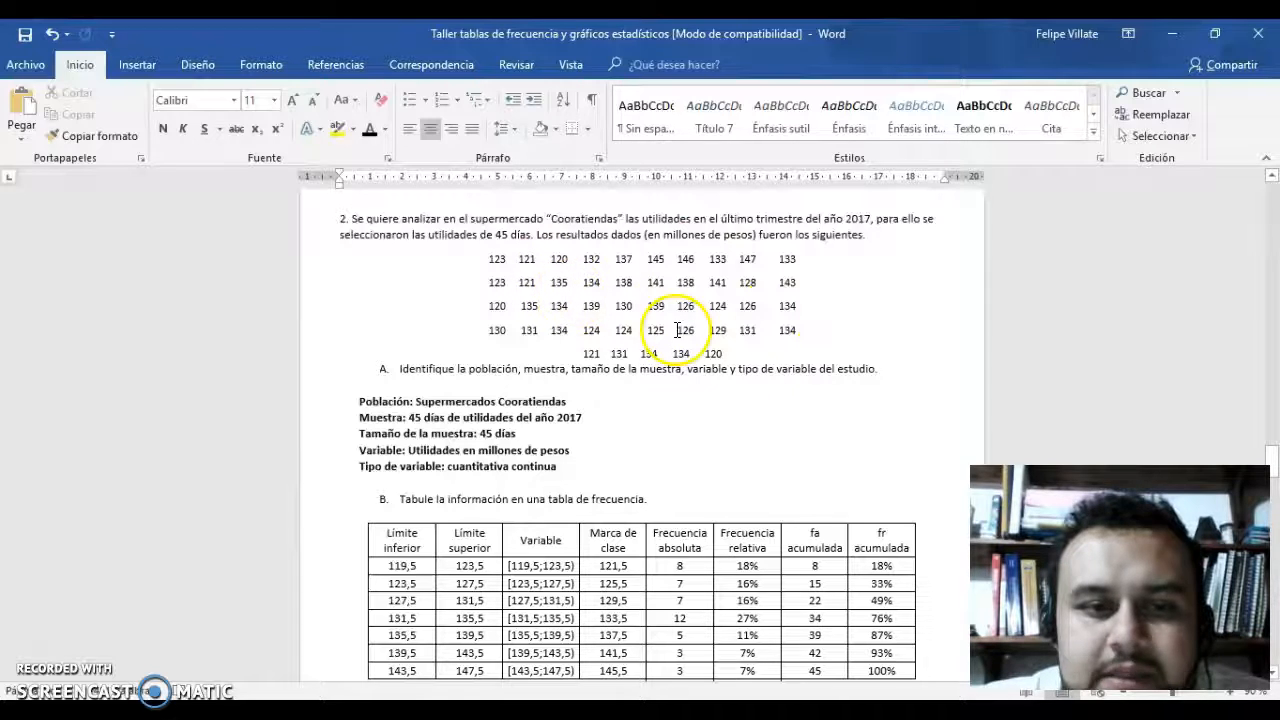
{"action": "scroll", "coordinate": [690, 440], "scroll_direction": "down", "scroll_amount": 2}
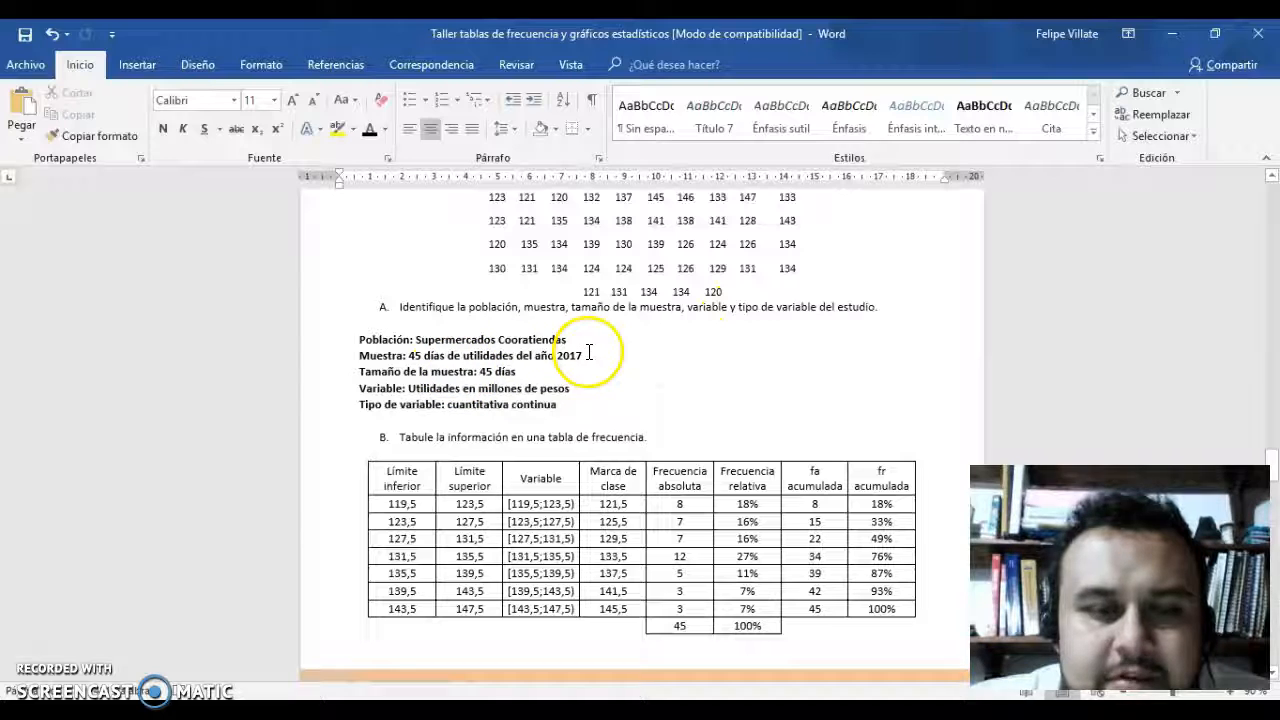
{"action": "scroll", "coordinate": [650, 366], "scroll_direction": "down", "scroll_amount": 1}
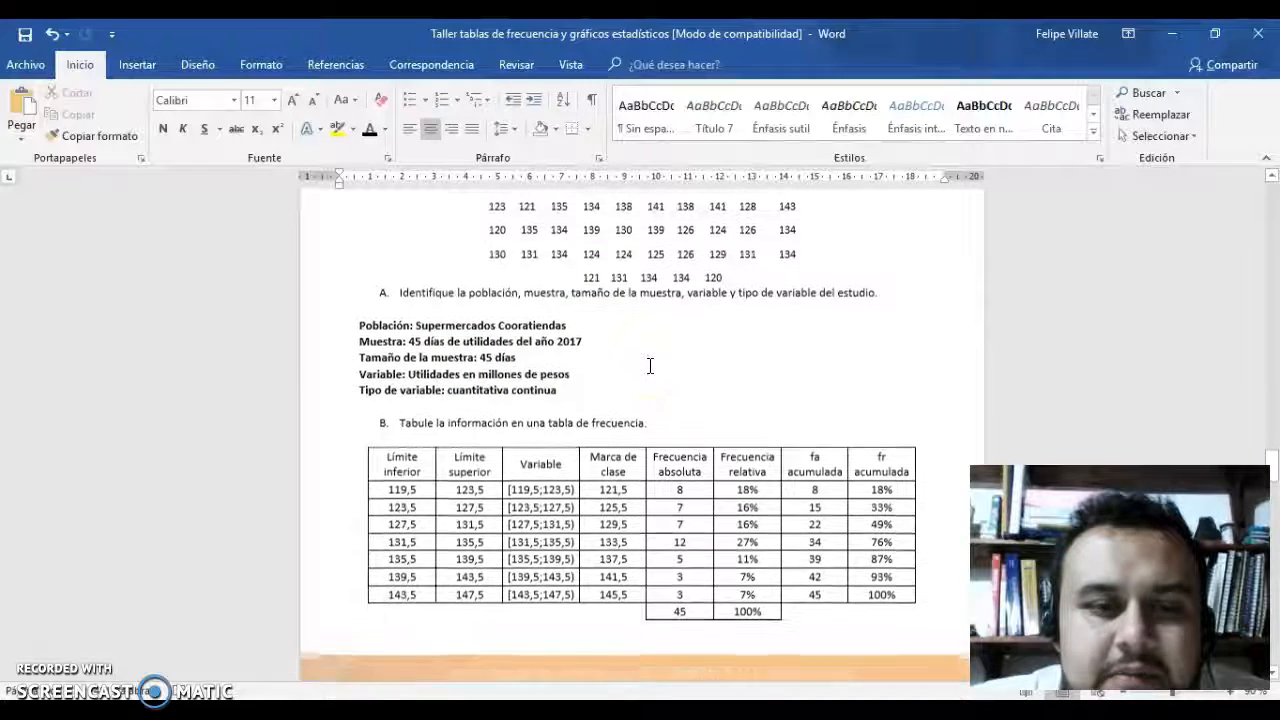
{"action": "scroll", "coordinate": [650, 366], "scroll_direction": "up", "scroll_amount": 2}
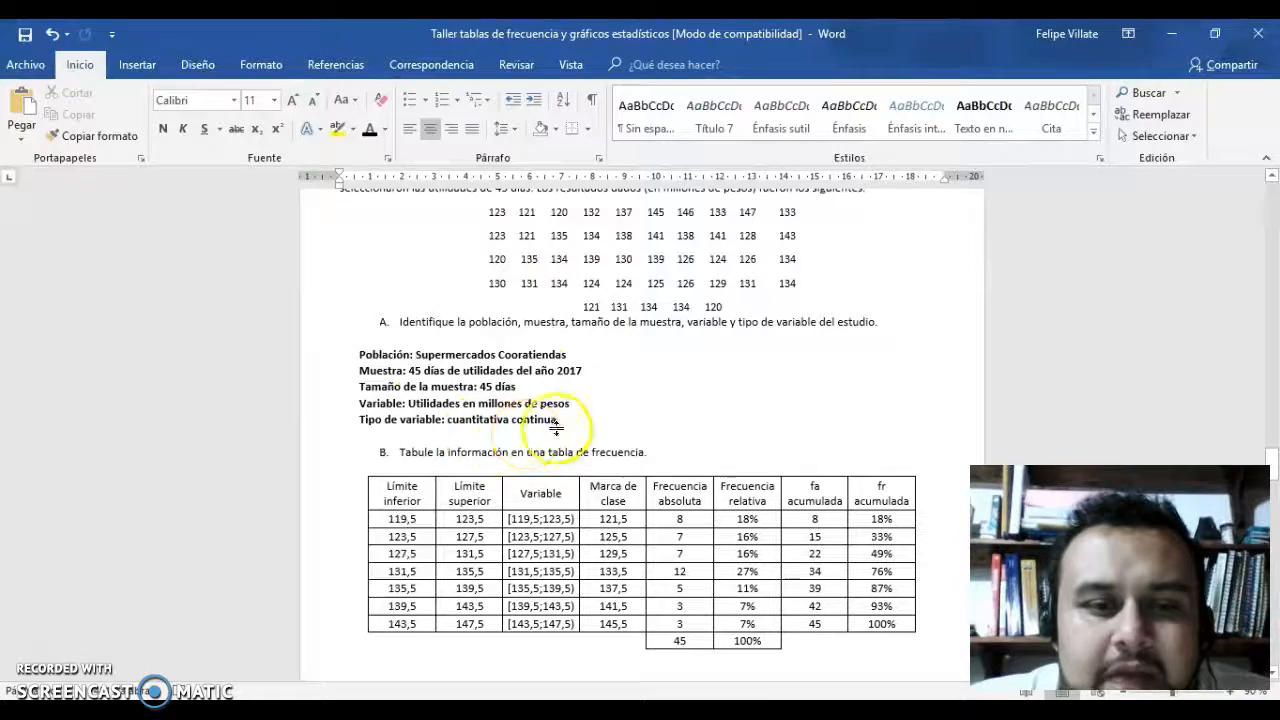
{"action": "scroll", "coordinate": [621, 423], "scroll_direction": "down", "scroll_amount": 3}
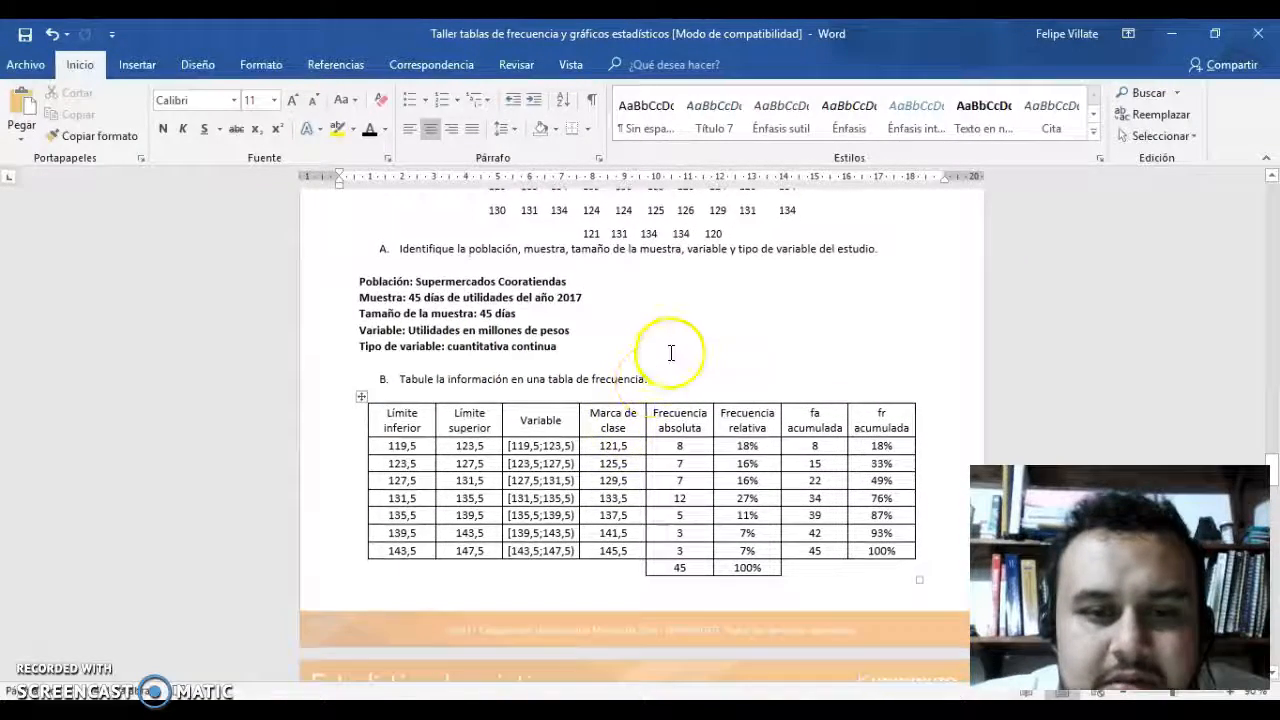
{"action": "scroll", "coordinate": [671, 352], "scroll_direction": "down", "scroll_amount": 1}
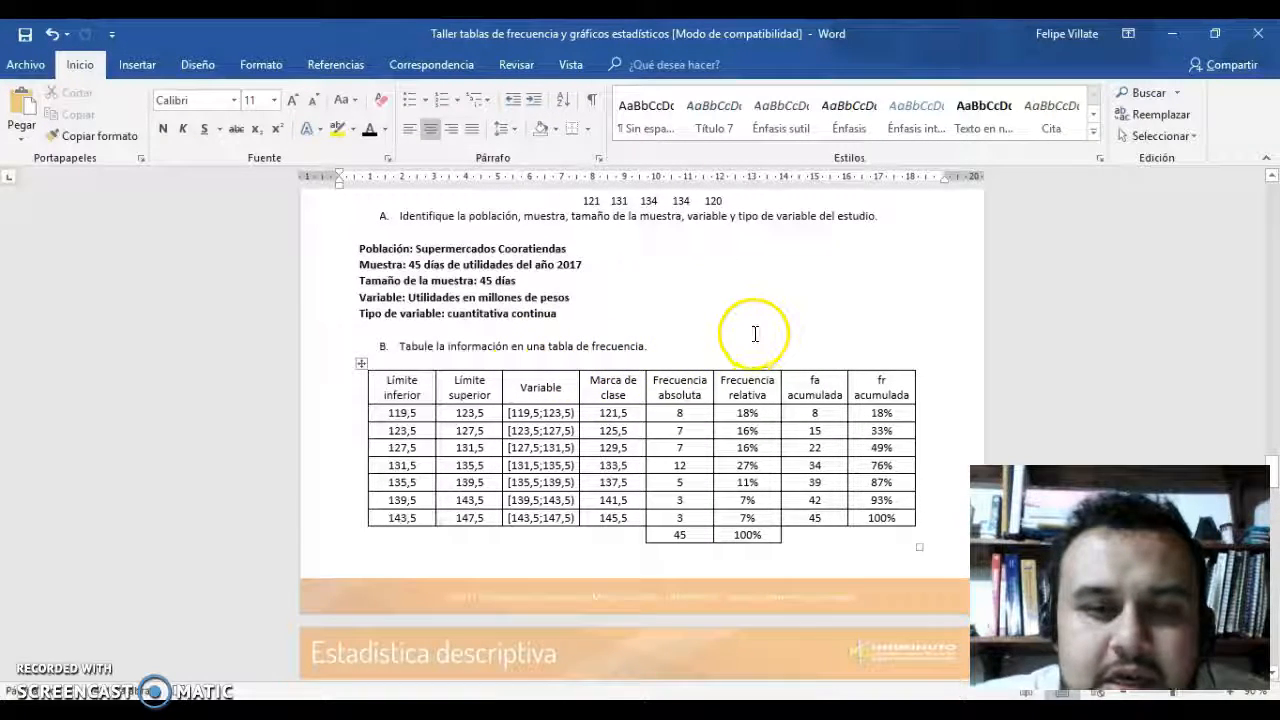
Switch to the Excel workbook, open the EJERCICIO 2 sheet and select the profit data in A4:J8.
{"action": "key", "text": "alt+Tab"}
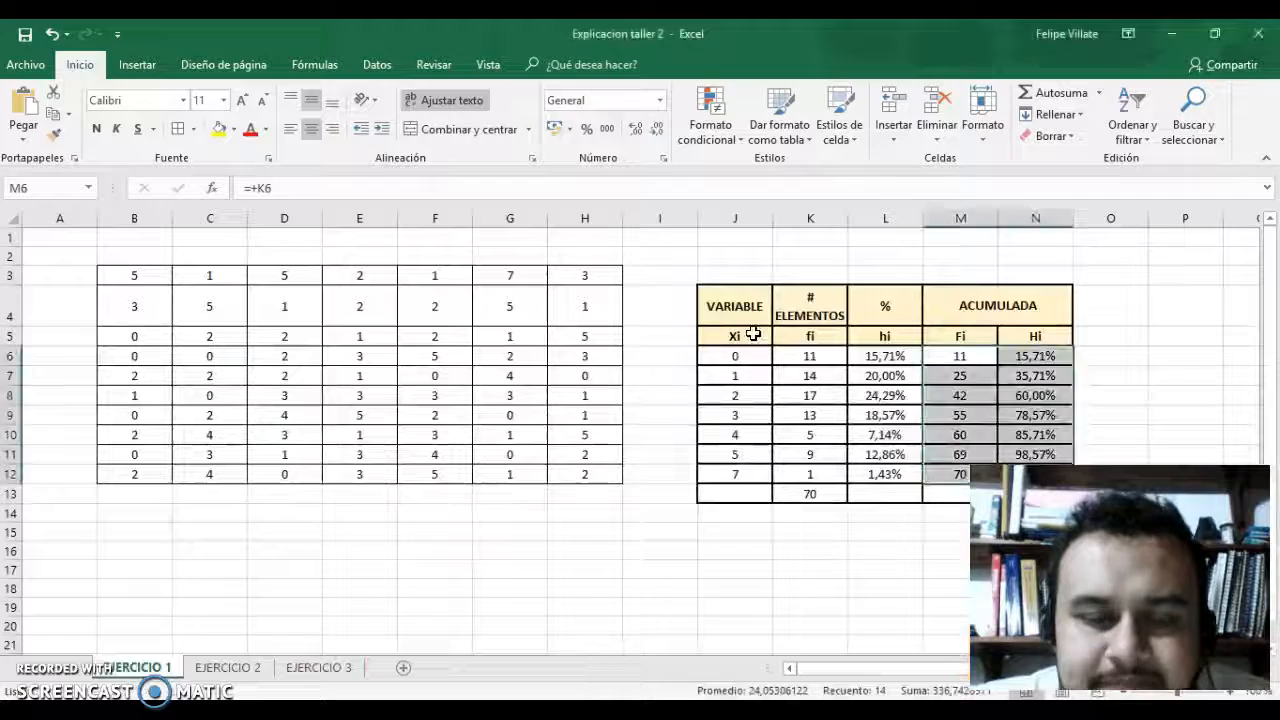
{"action": "left_click", "coordinate": [243, 668]}
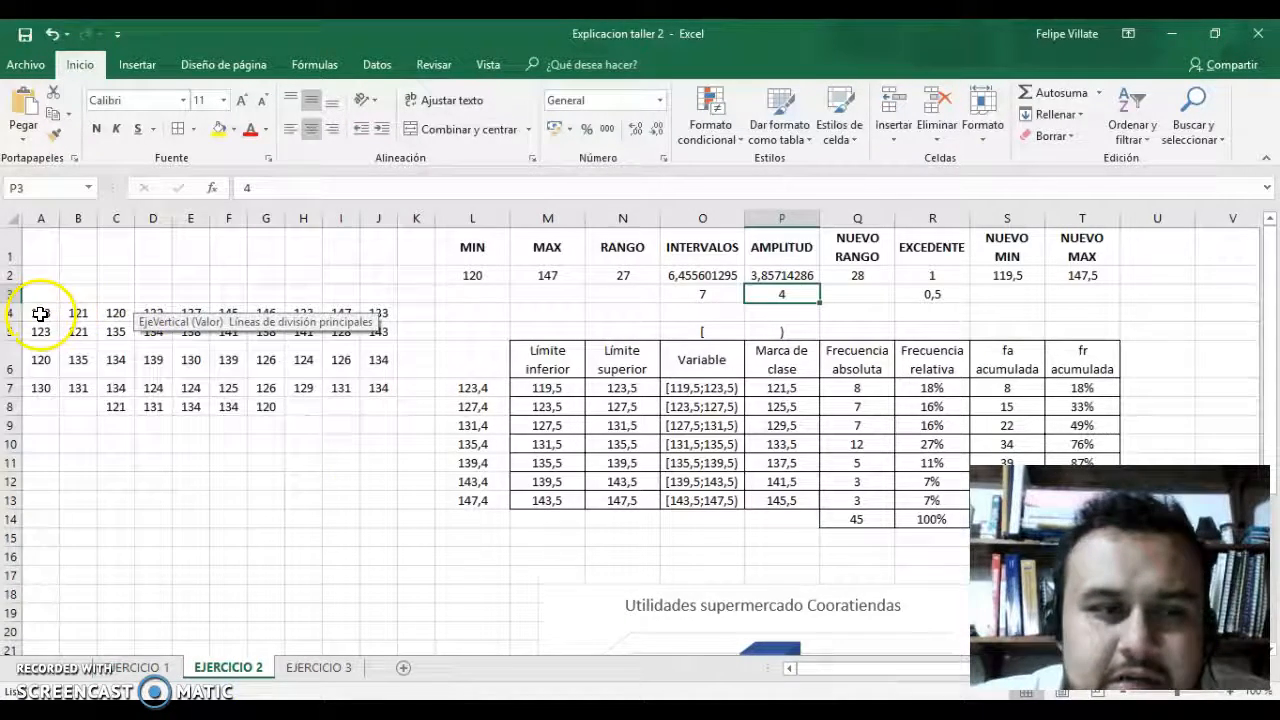
{"action": "left_click", "coordinate": [40, 313]}
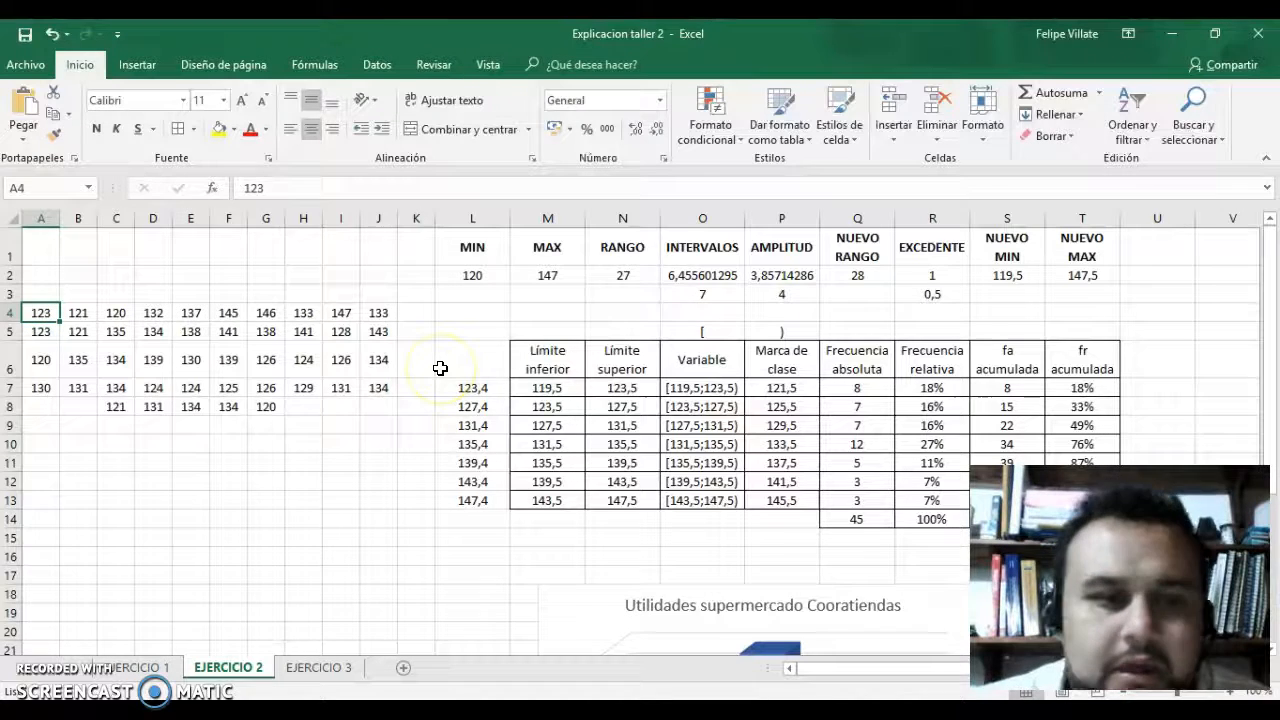
{"action": "key", "text": "ctrl+shift+Right"}
{"action": "key", "text": "ctrl+shift+Down"}
{"action": "key", "text": "shift+Down"}
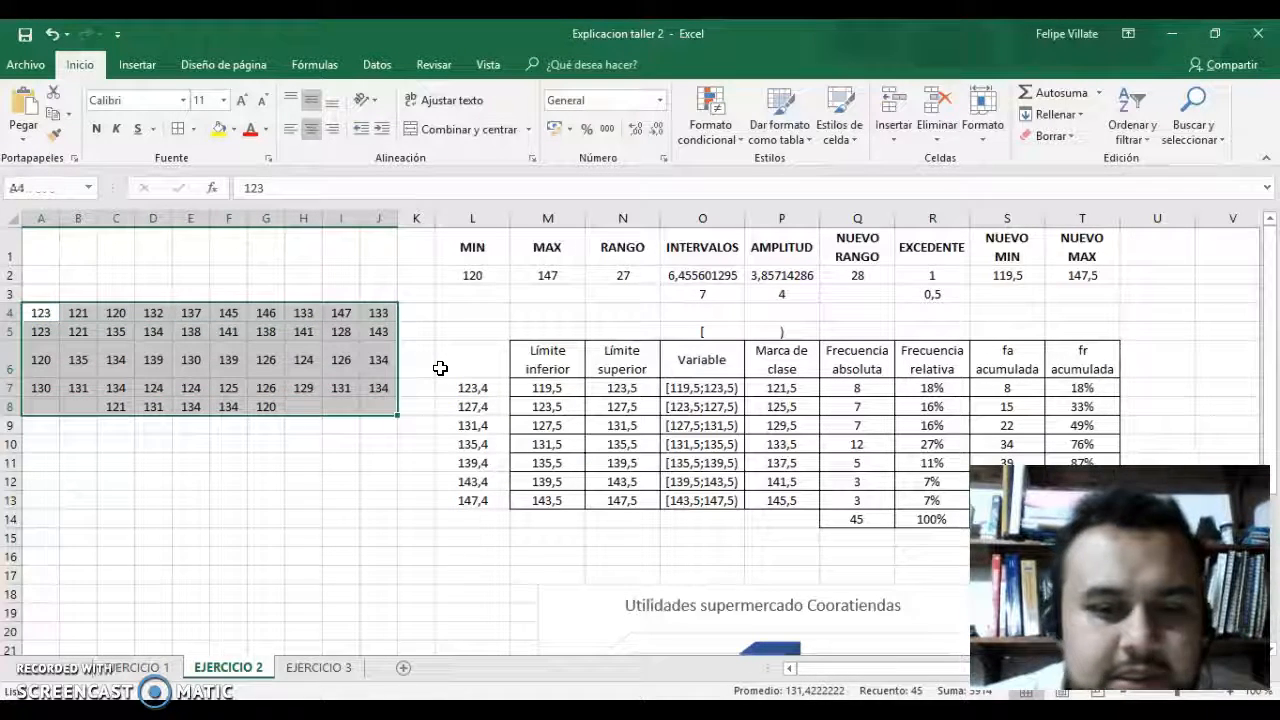
Look across the calculation block above the frequency table, from MIN to NUEVO MAX.
{"action": "key", "text": "Right"}
{"action": "key", "text": "Right"}
{"action": "key", "text": "Right"}
{"action": "key", "text": "Right"}
{"action": "key", "text": "Right"}
{"action": "key", "text": "Right"}
{"action": "key", "text": "Right"}
{"action": "key", "text": "Right"}
{"action": "key", "text": "Right"}
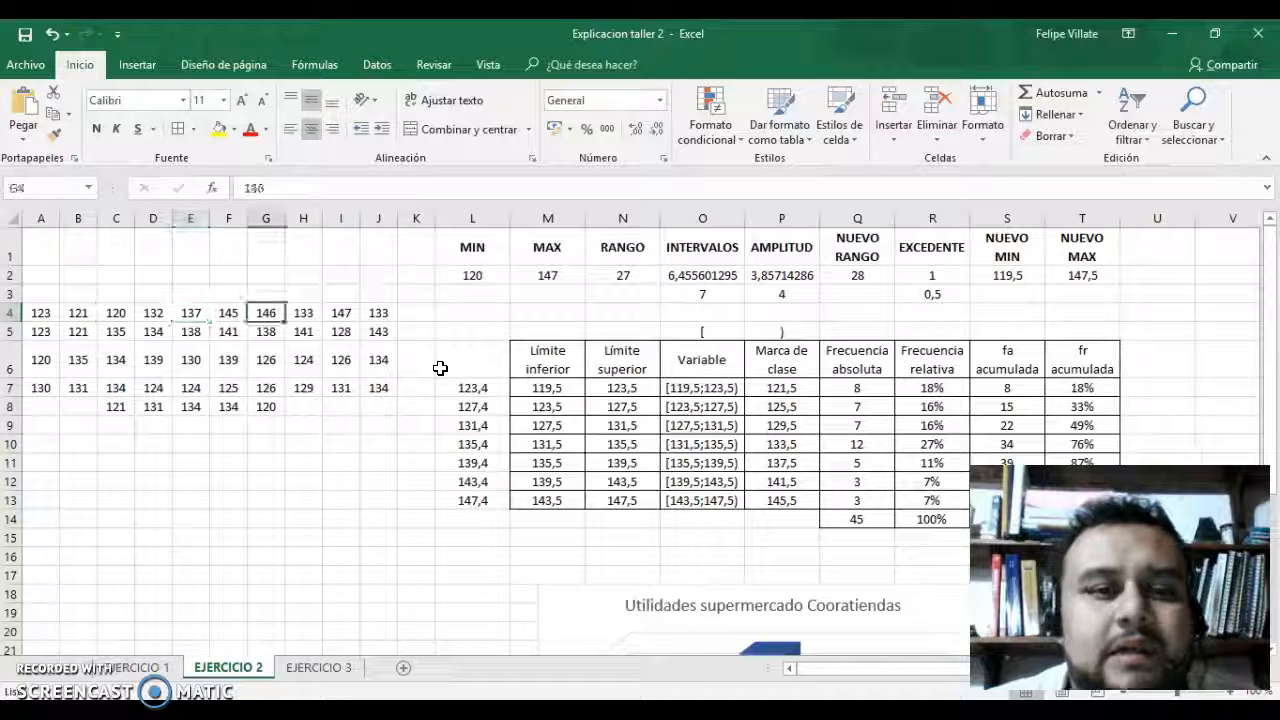
{"action": "key", "text": "Right"}
{"action": "key", "text": "Right"}
{"action": "key", "text": "Right"}
{"action": "key", "text": "Right"}
{"action": "key", "text": "Right"}
{"action": "key", "text": "Right"}
{"action": "key", "text": "Right"}
{"action": "key", "text": "Right"}
{"action": "key", "text": "Right"}
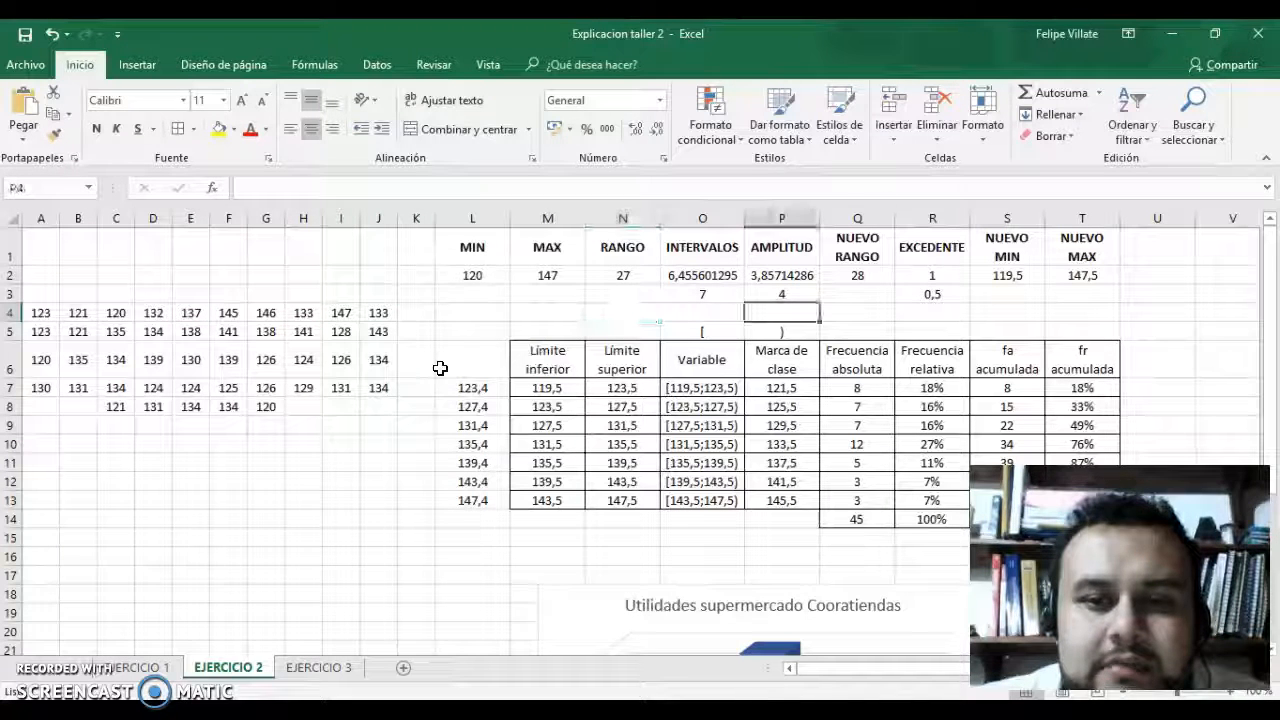
{"action": "key", "text": "Right"}
{"action": "key", "text": "Right"}
{"action": "key", "text": "Left"}
{"action": "key", "text": "Left"}
{"action": "key", "text": "Left"}
{"action": "key", "text": "Left"}
{"action": "key", "text": "Left"}
{"action": "key", "text": "Left"}
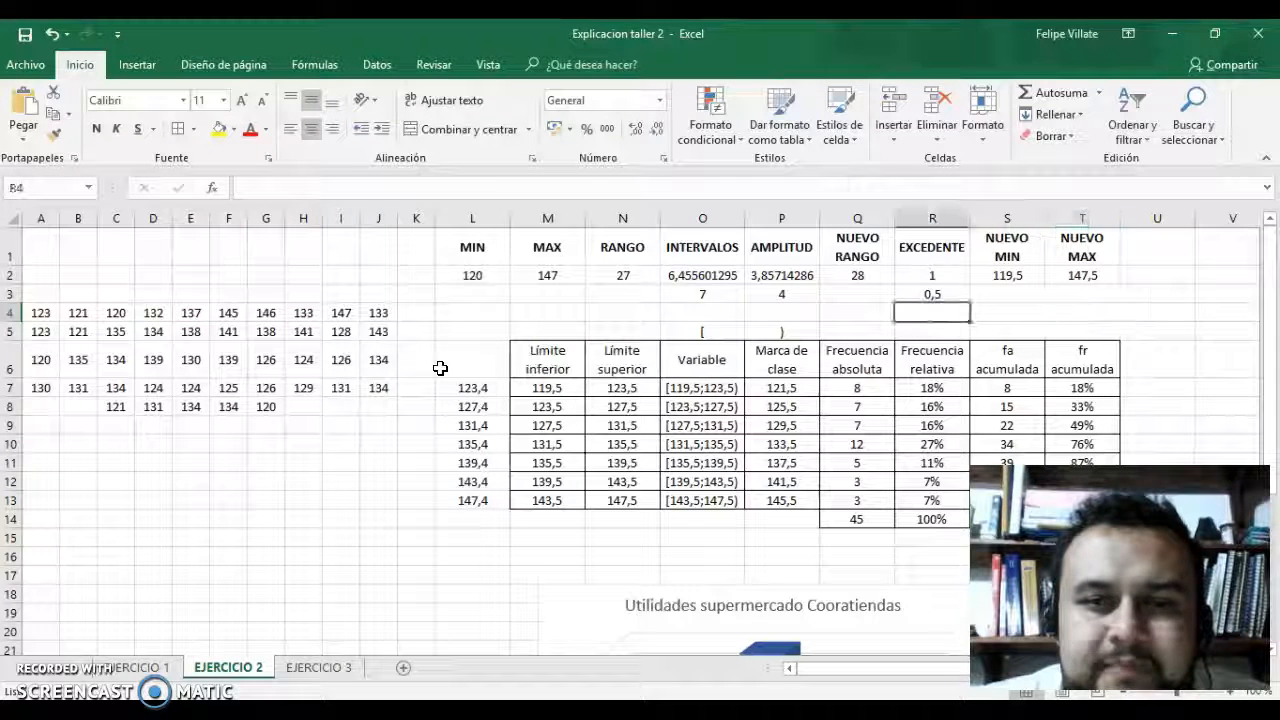
Review the MIN and MAX values and inspect the RANGO formula in N2.
{"action": "key", "text": "Left"}
{"action": "key", "text": "Left"}
{"action": "key", "text": "Left"}
{"action": "key", "text": "Up"}
{"action": "key", "text": "Up"}
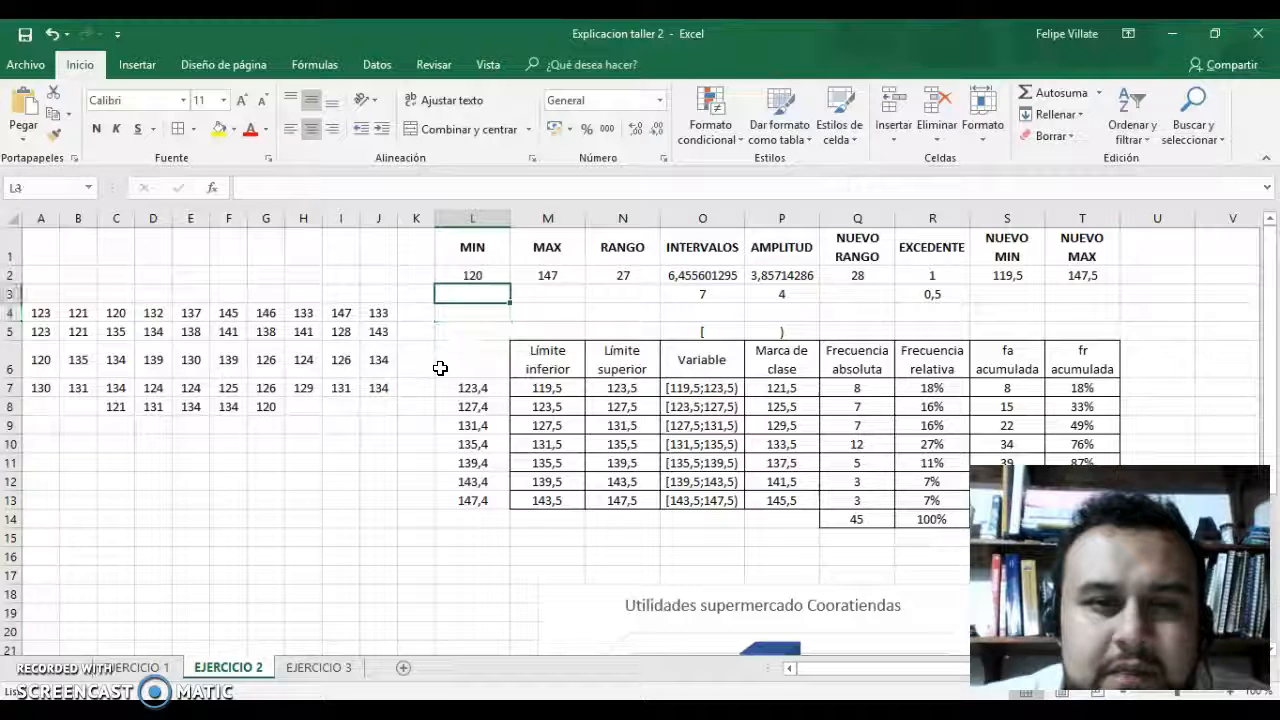
{"action": "key", "text": "Down"}
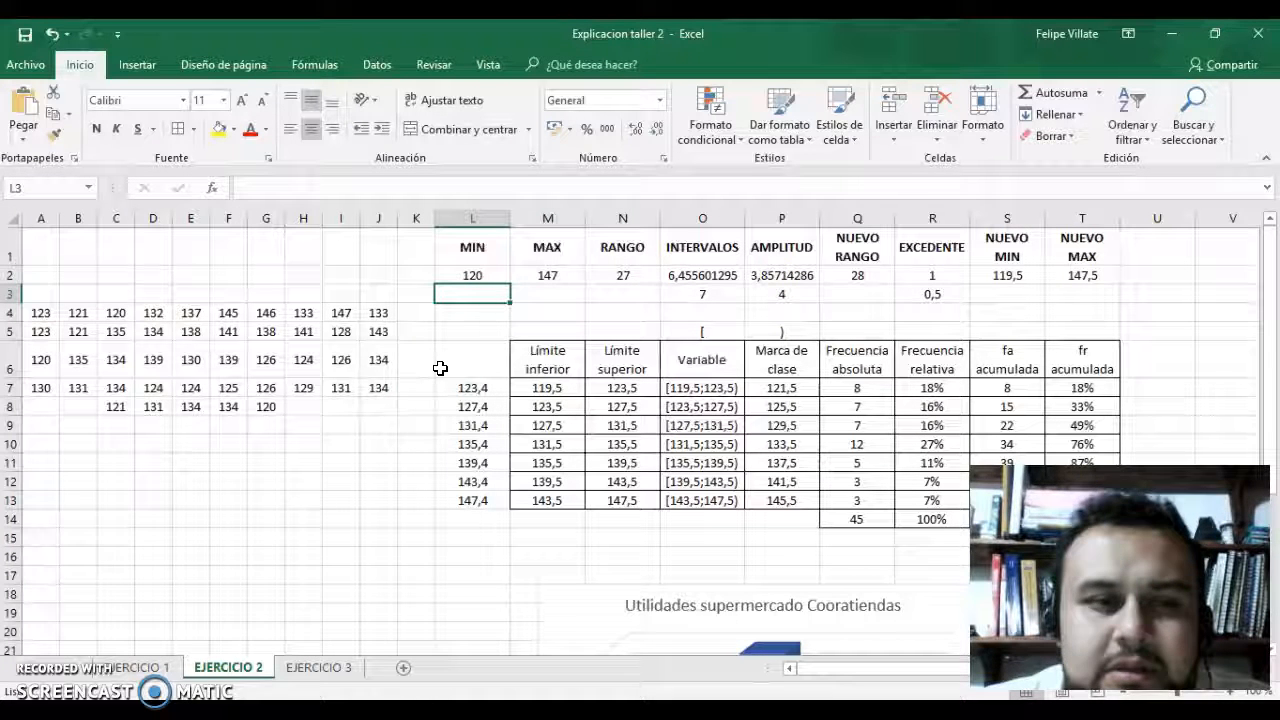
{"action": "key", "text": "Right"}
{"action": "key", "text": "Up"}
{"action": "key", "text": "Down"}
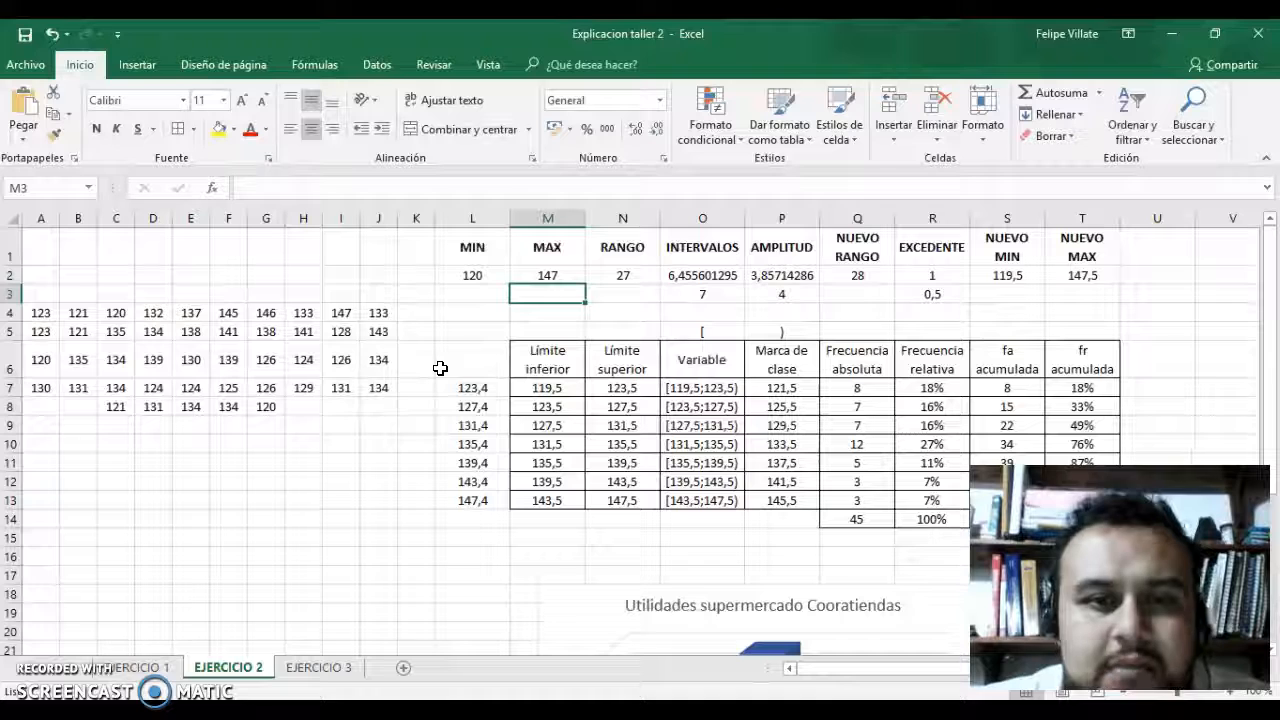
{"action": "key", "text": "Up"}
{"action": "key", "text": "Right"}
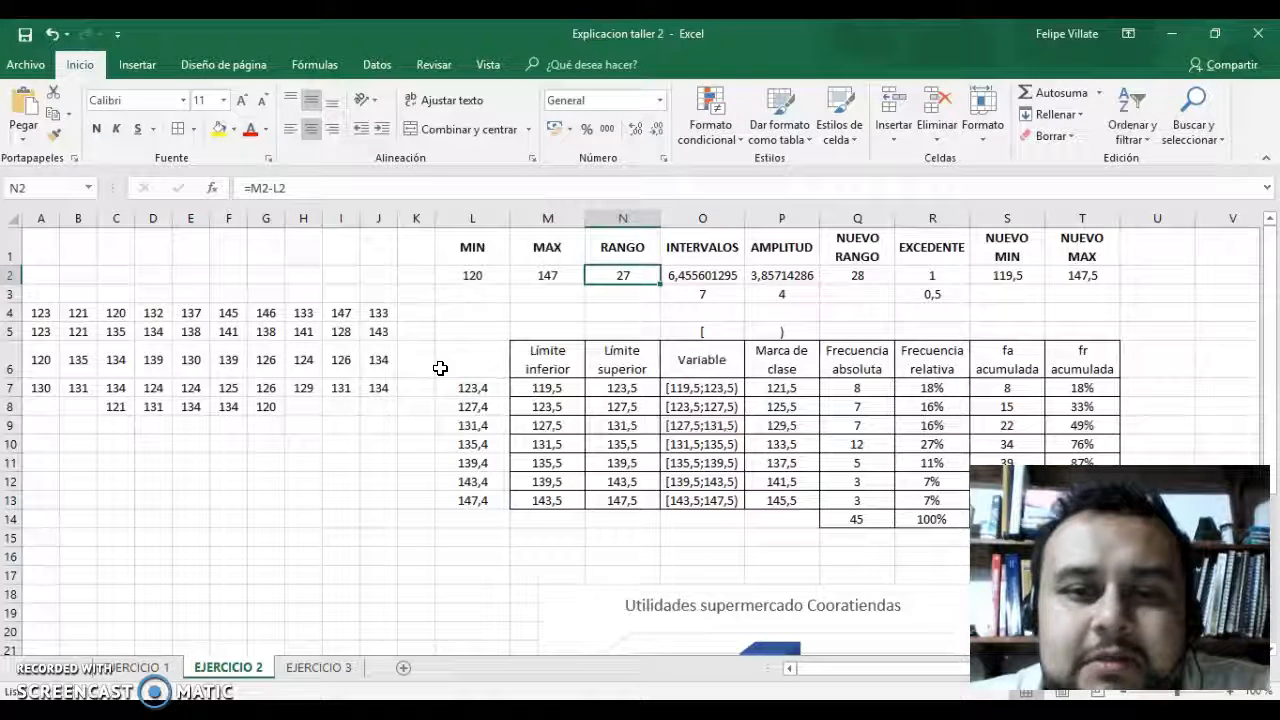
Inspect the INTERVALOS formula in O2 and the rounded interval count and amplitude in O3 and P3.
{"action": "key", "text": "Right"}
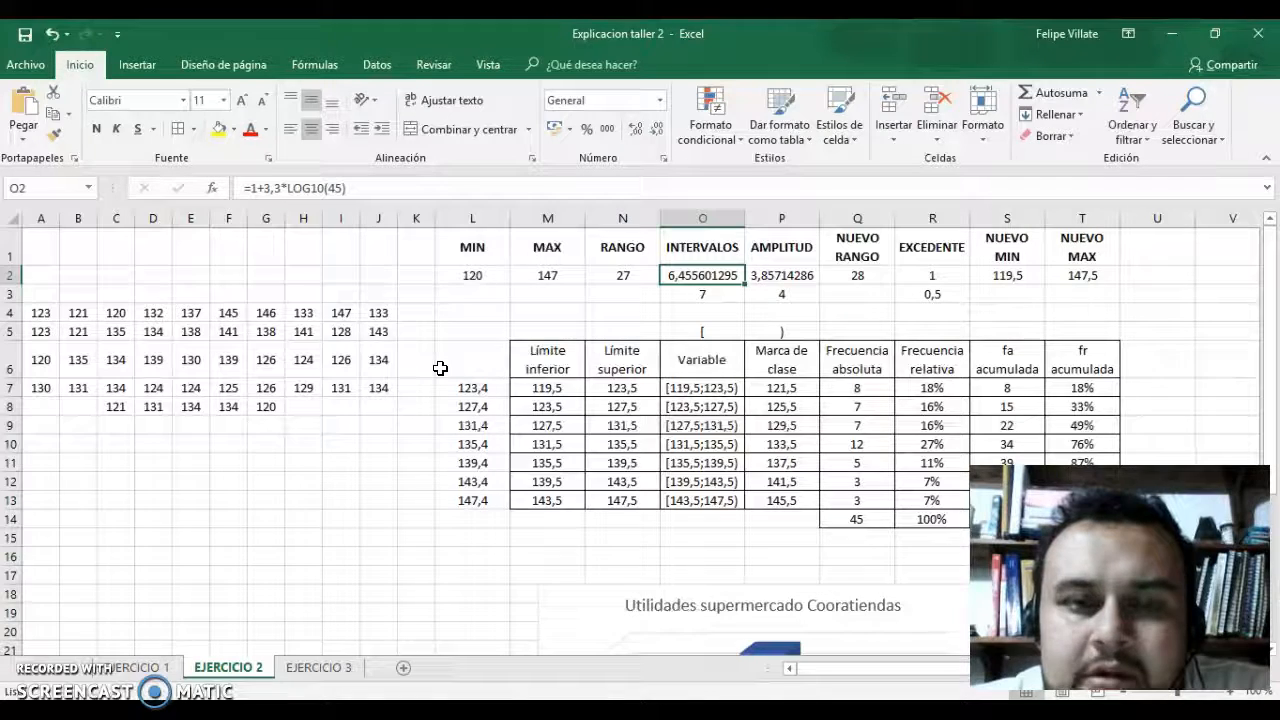
{"action": "key", "text": "Down"}
{"action": "key", "text": "Up"}
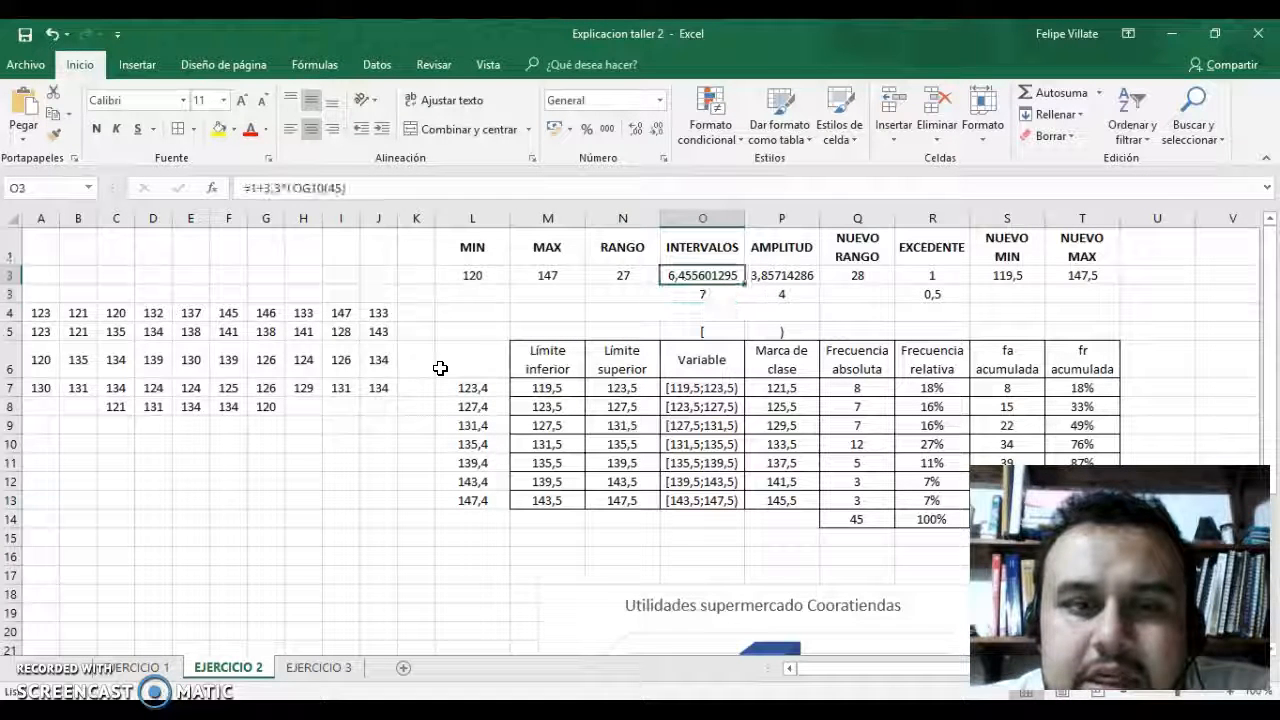
{"action": "key", "text": "Down"}
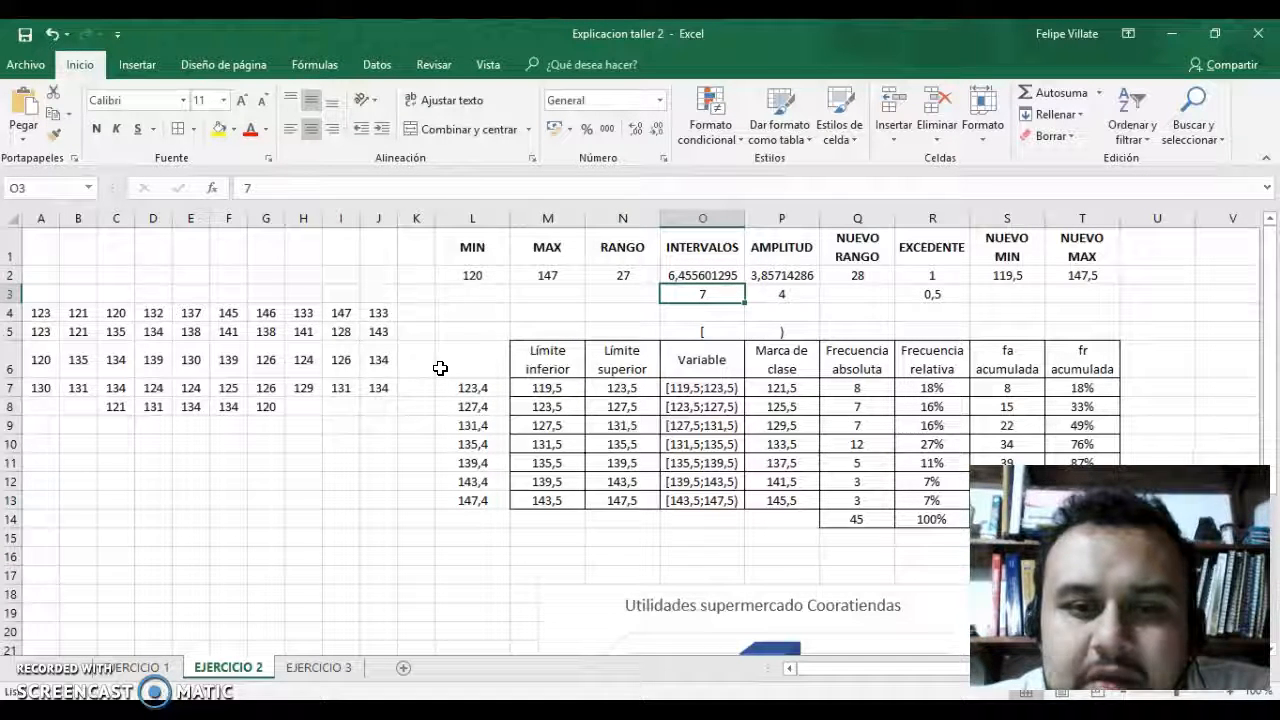
{"action": "key", "text": "Right"}
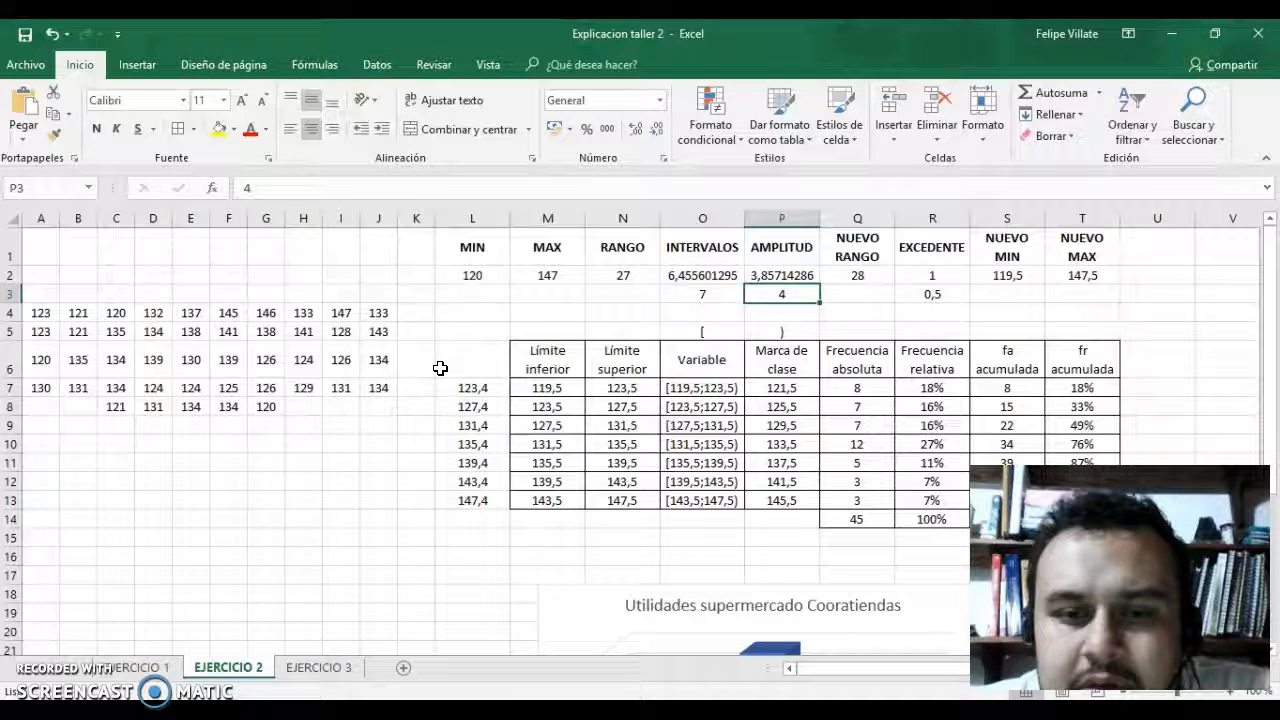
{"action": "key", "text": "Down"}
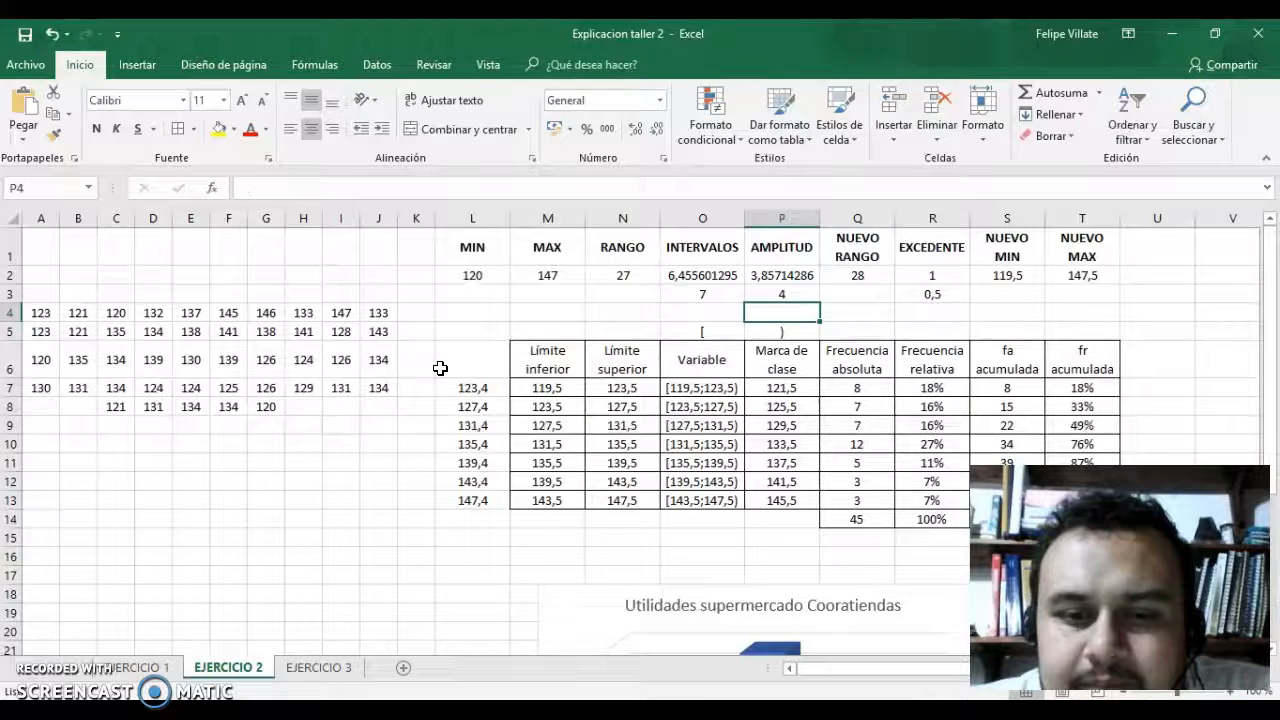
Inspect the formulas for the new range in Q2, the excess in R2 and the new maximum in T2.
{"action": "key", "text": "Right"}
{"action": "key", "text": "Up"}
{"action": "key", "text": "Up"}
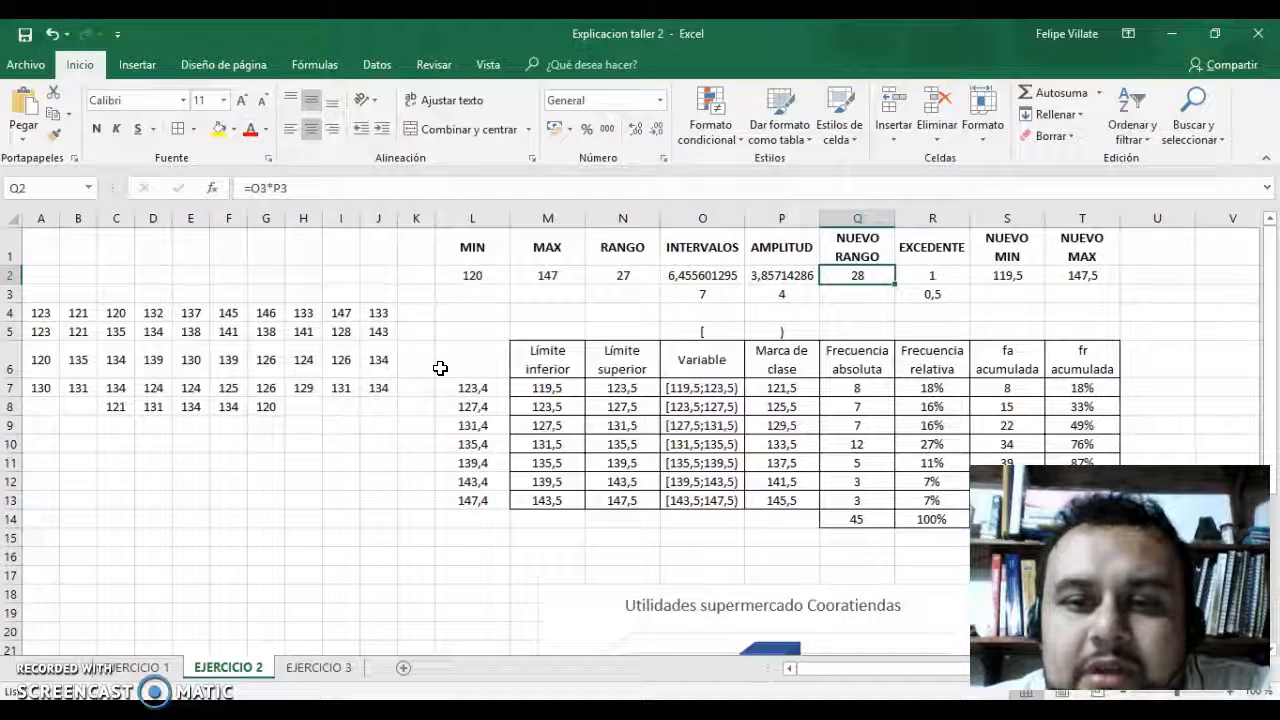
{"action": "key", "text": "Right"}
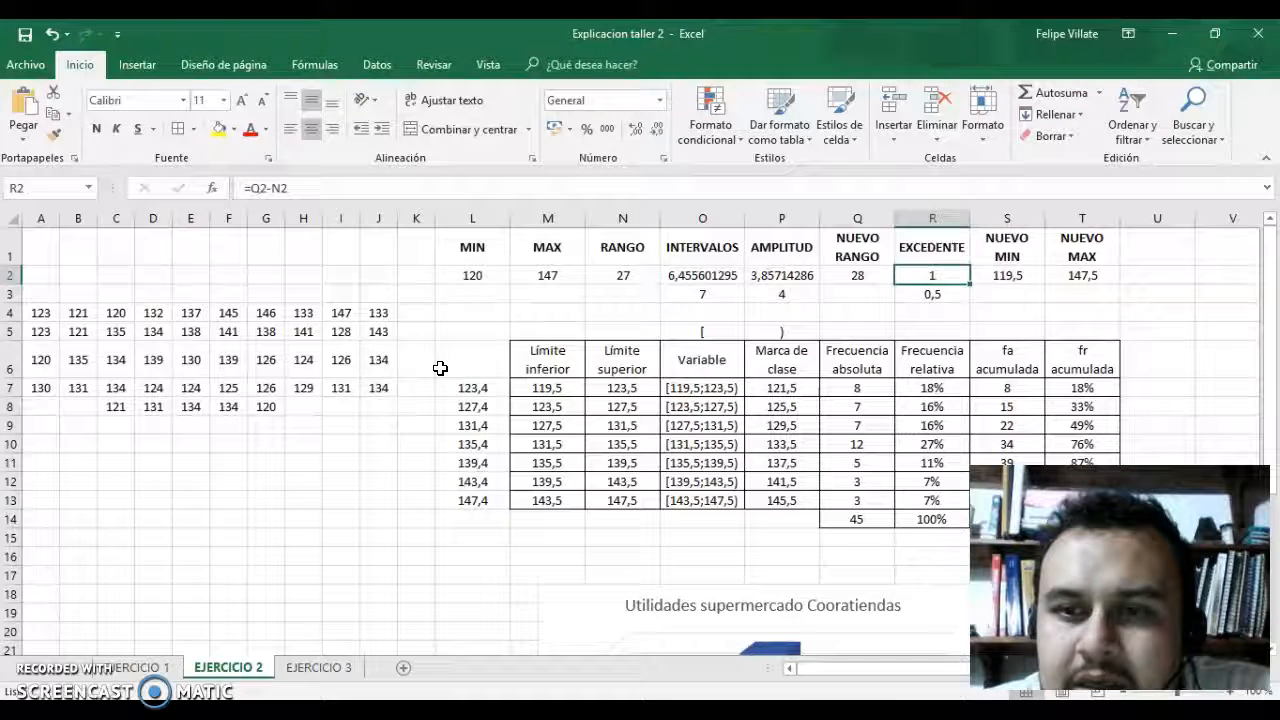
{"action": "key", "text": "Right"}
{"action": "key", "text": "Right"}
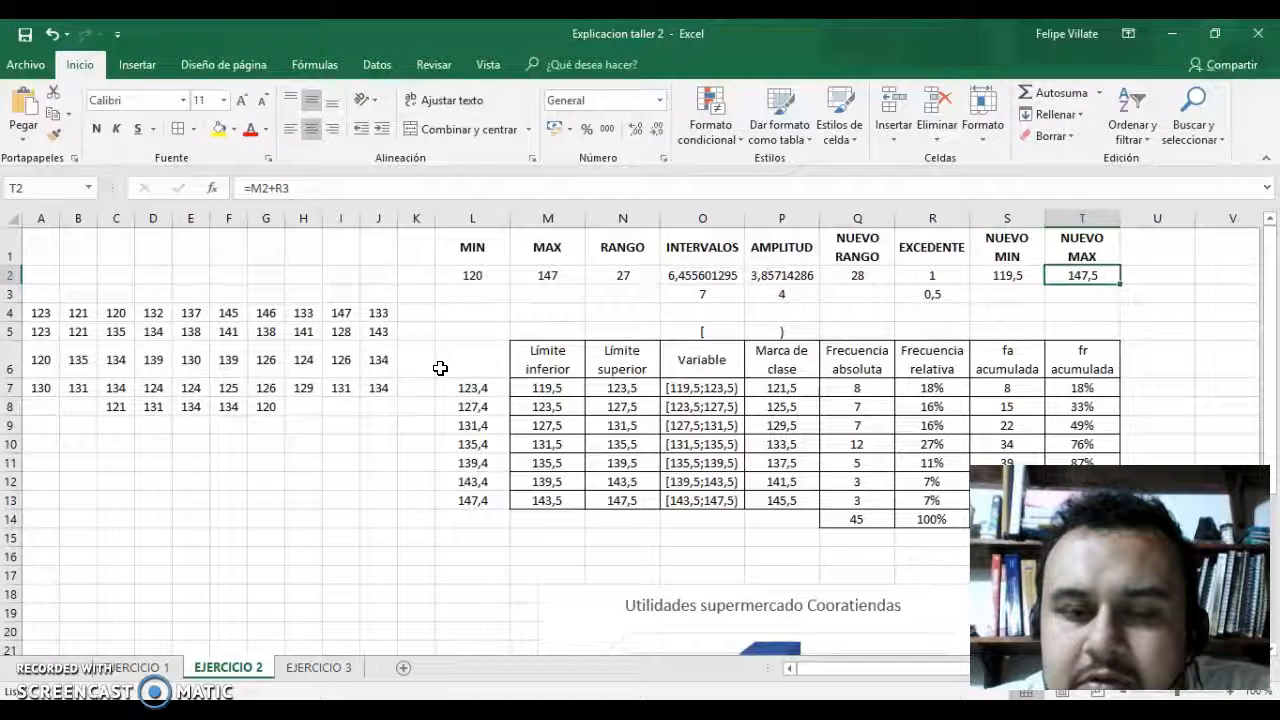
Go through the lower and upper class limits in the frequency table and inspect the upper limit formula in N7.
{"action": "key", "text": "Left"}
{"action": "key", "text": "Left"}
{"action": "key", "text": "Left"}
{"action": "key", "text": "Left"}
{"action": "key", "text": "Left"}
{"action": "key", "text": "Left"}
{"action": "key", "text": "Left"}
{"action": "key", "text": "Left"}
{"action": "key", "text": "Down"}
{"action": "key", "text": "Down"}
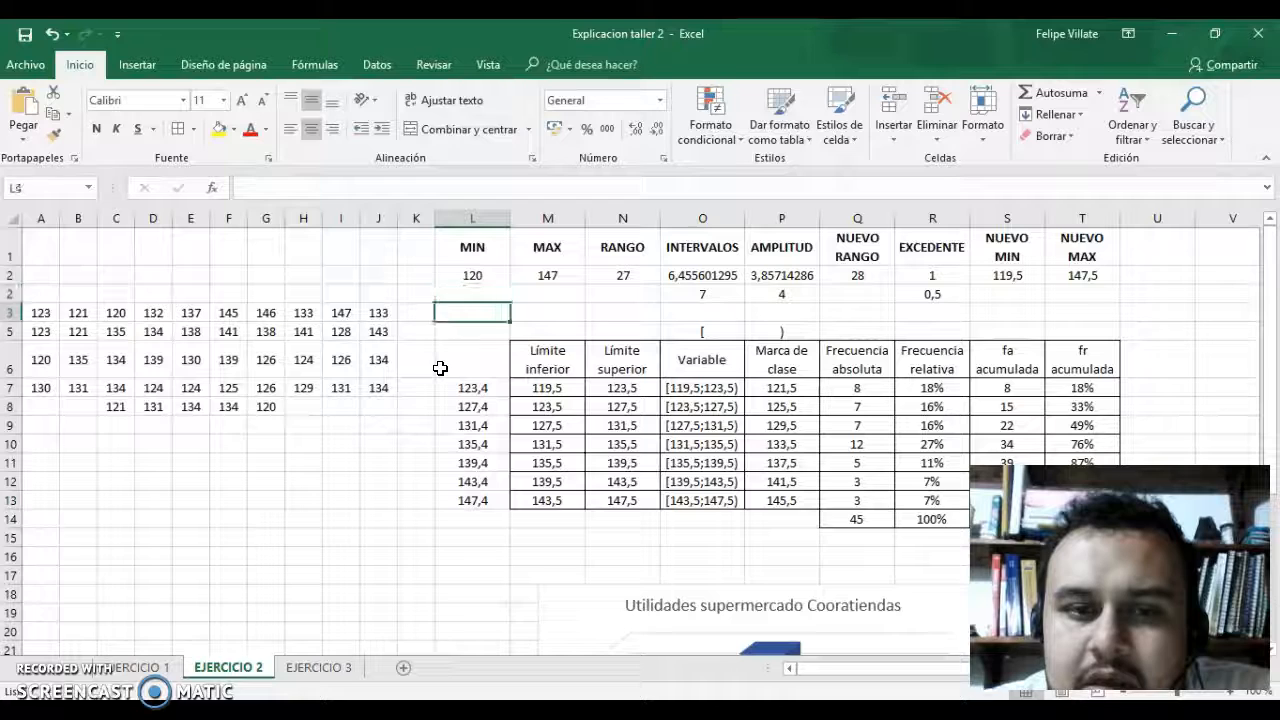
{"action": "key", "text": "Down"}
{"action": "key", "text": "Down"}
{"action": "key", "text": "Down"}
{"action": "key", "text": "Right"}
{"action": "key", "text": "Up"}
{"action": "key", "text": "Down"}
{"action": "key", "text": "Down"}
{"action": "key", "text": "Down"}
{"action": "key", "text": "Down"}
{"action": "key", "text": "Down"}
{"action": "key", "text": "Down"}
{"action": "key", "text": "Down"}
{"action": "key", "text": "Right"}
{"action": "key", "text": "Up"}
{"action": "key", "text": "Up"}
{"action": "key", "text": "Up"}
{"action": "key", "text": "Up"}
{"action": "key", "text": "Up"}
{"action": "key", "text": "Down"}
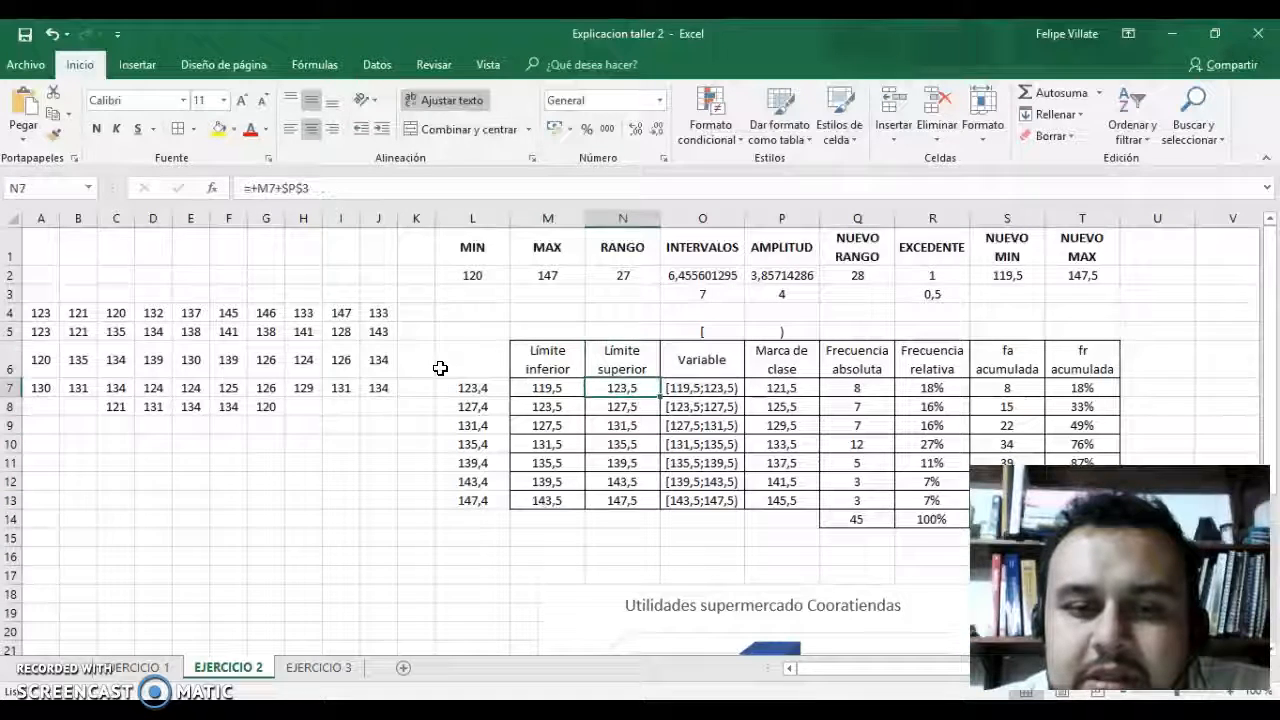
Inspect the interval label formula in O7 and compare the first class's lower and upper limits in M7 and N7.
{"action": "key", "text": "Right"}
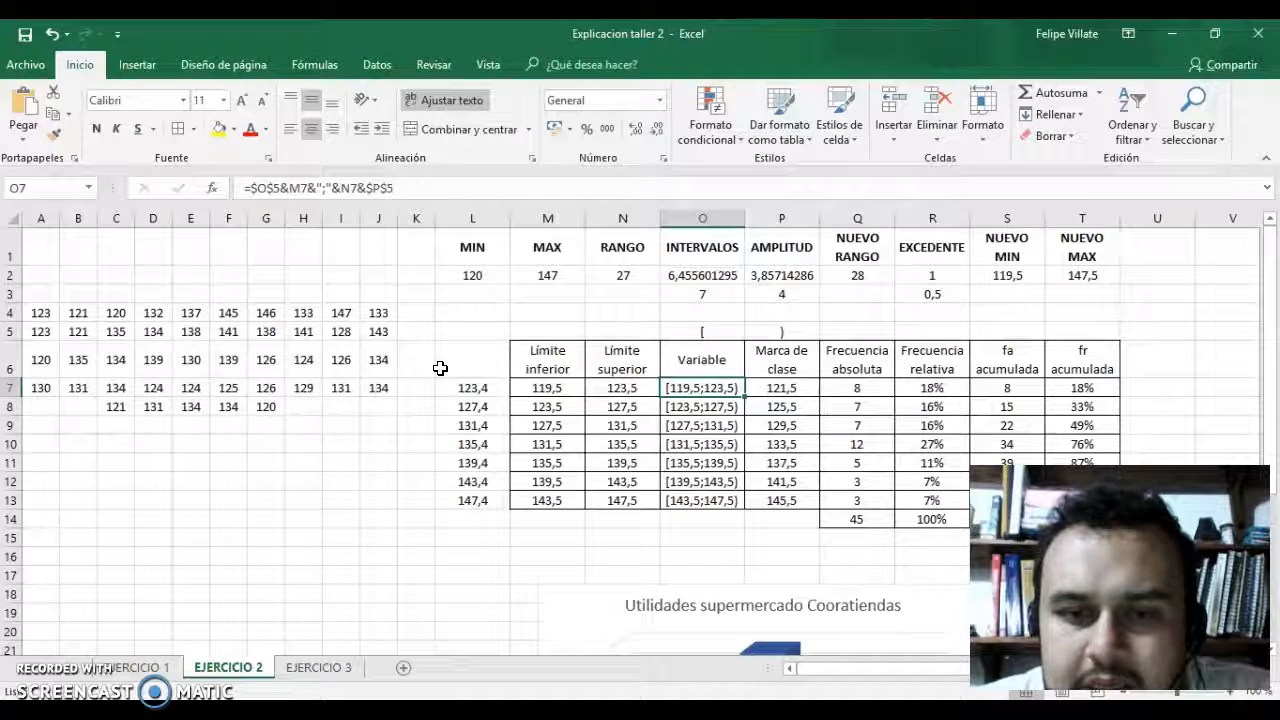
{"action": "key", "text": "Right"}
{"action": "key", "text": "Left"}
{"action": "key", "text": "Left"}
{"action": "key", "text": "Left"}
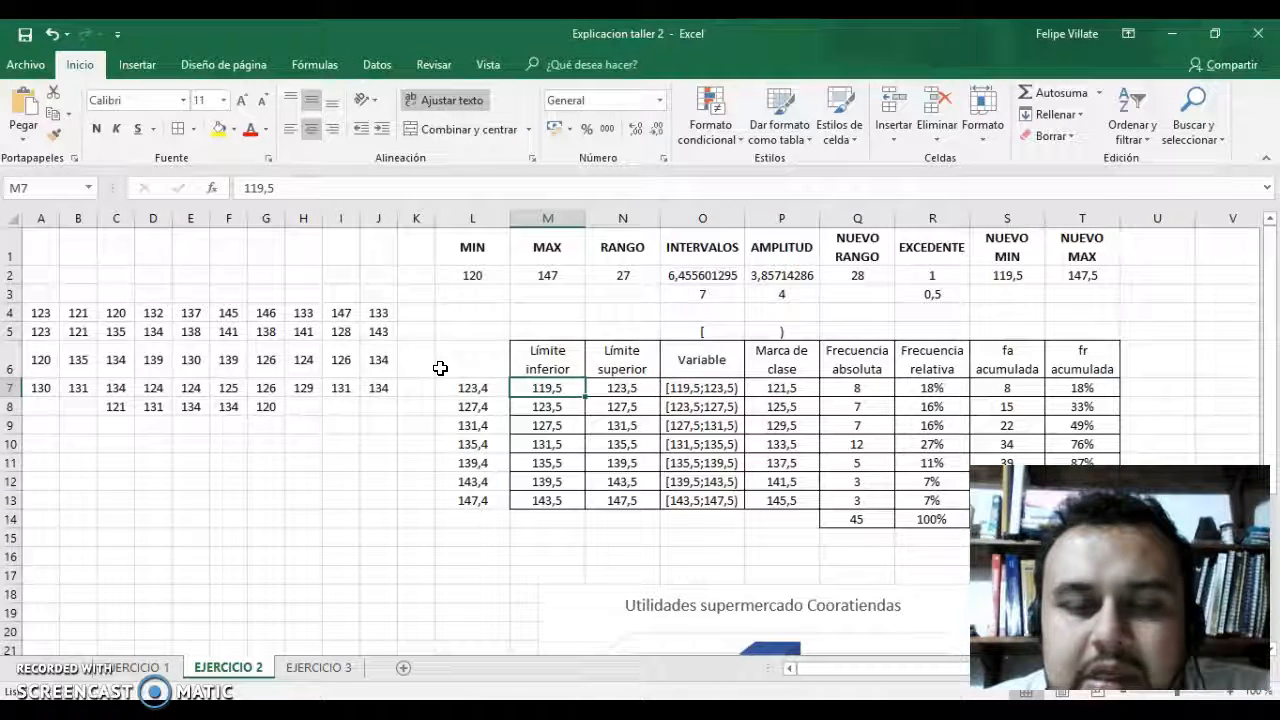
{"action": "key", "text": "Right"}
{"action": "key", "text": "Left"}
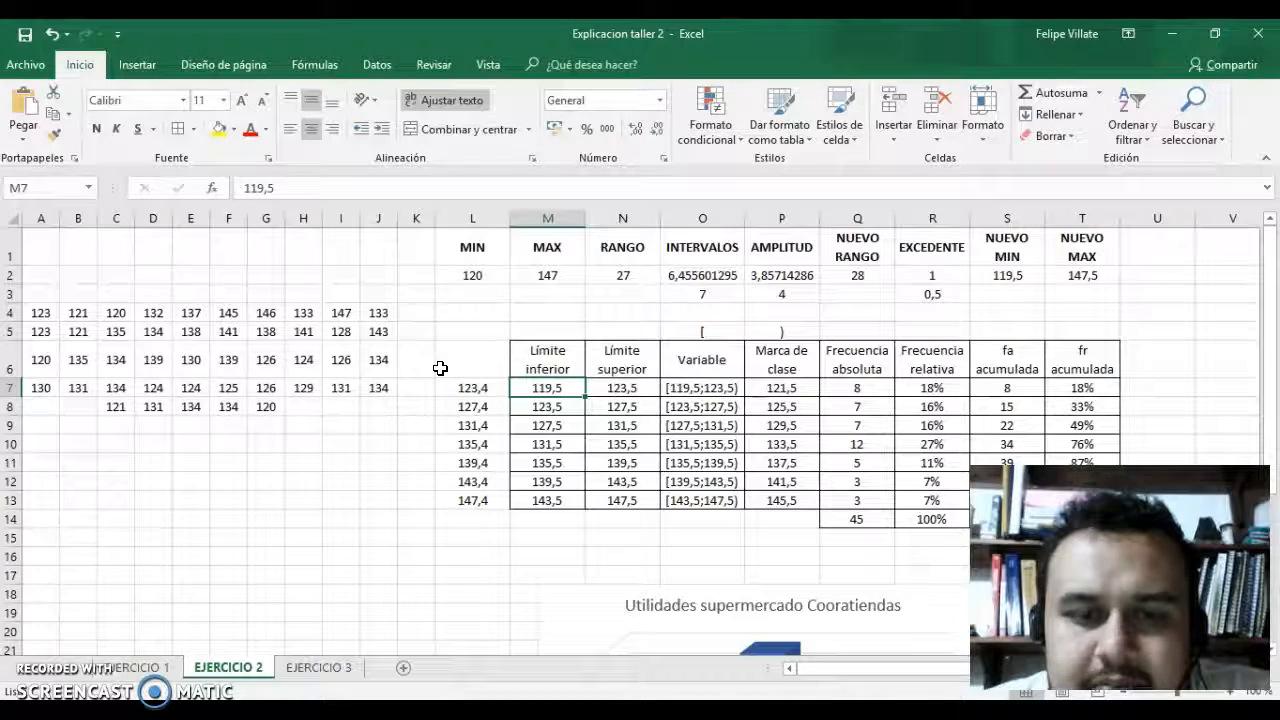
{"action": "key", "text": "Right"}
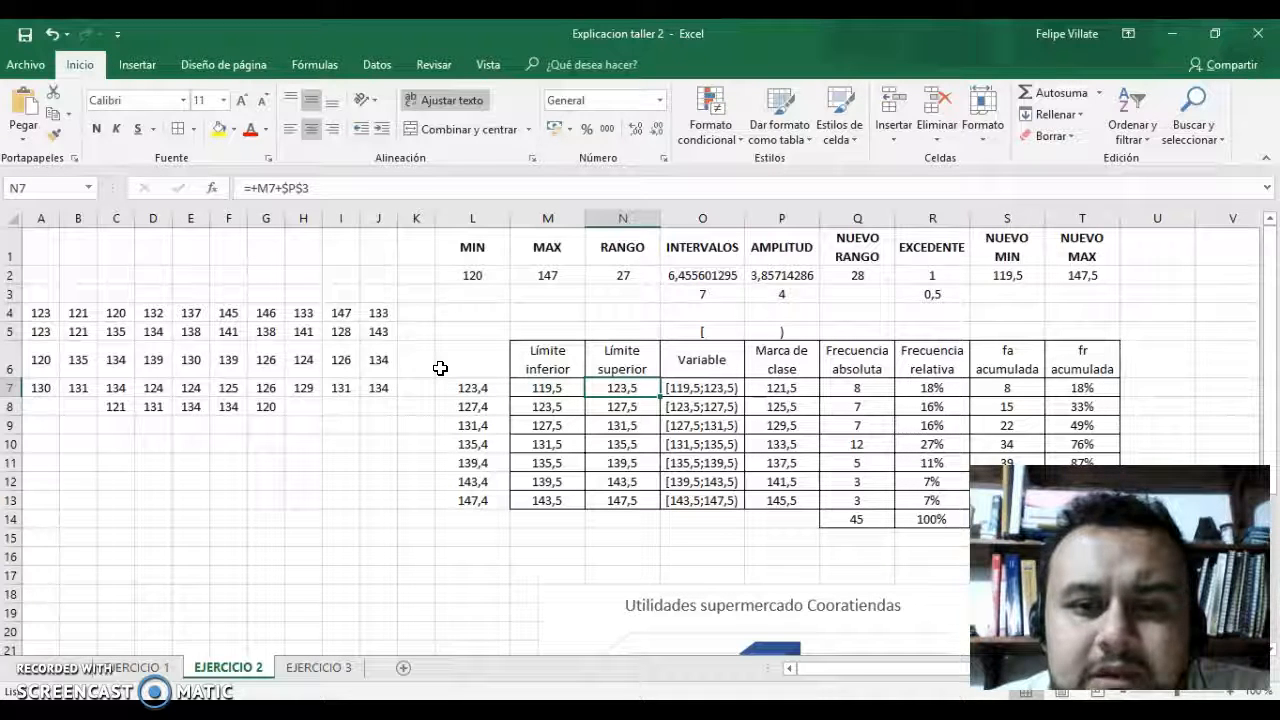
{"action": "key", "text": "Left"}
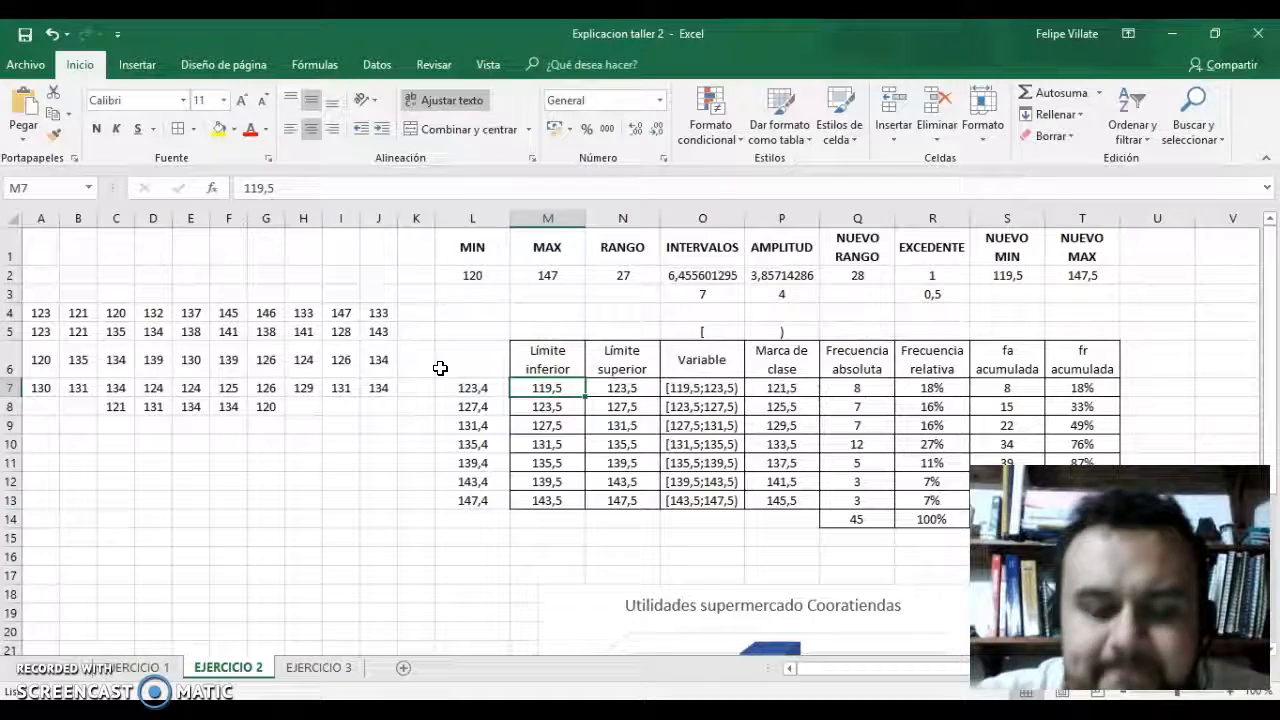
Inspect the class mark formula in P7 and the FRECUENCIA array formula for absolute frequency in Q7.
{"action": "key", "text": "Right"}
{"action": "key", "text": "Right"}
{"action": "key", "text": "Right"}
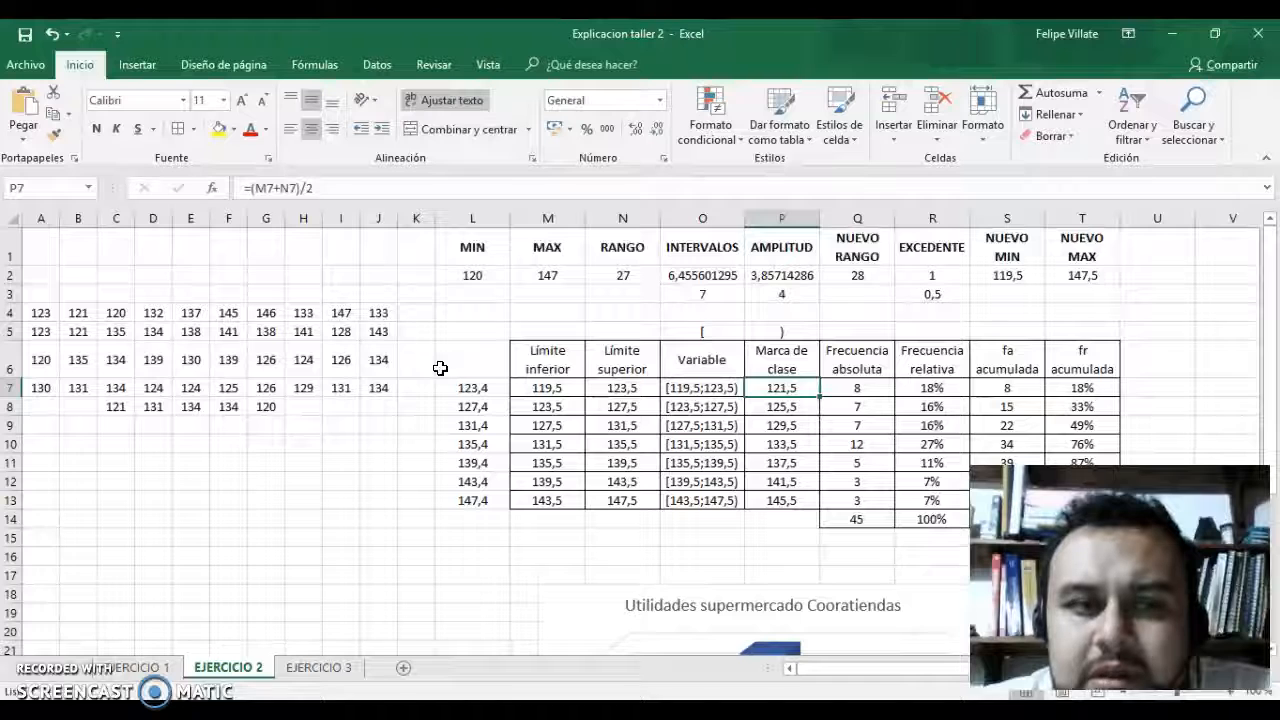
{"action": "key", "text": "Right"}
{"action": "key", "text": "Right"}
{"action": "key", "text": "Left"}
{"action": "key", "text": "Left"}
{"action": "key", "text": "Right"}
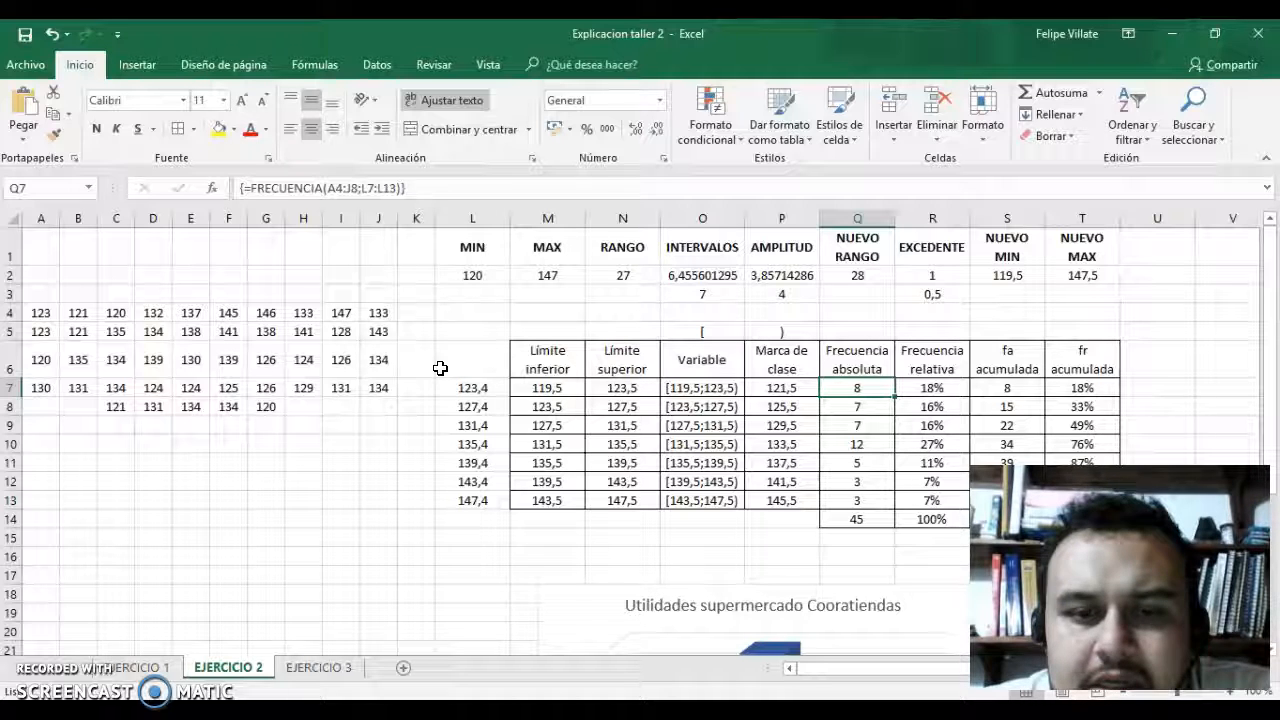
Inspect the relative frequency formula in R7, and go down the absolute frequencies to the SUMA formula in Q14.
{"action": "key", "text": "Right"}
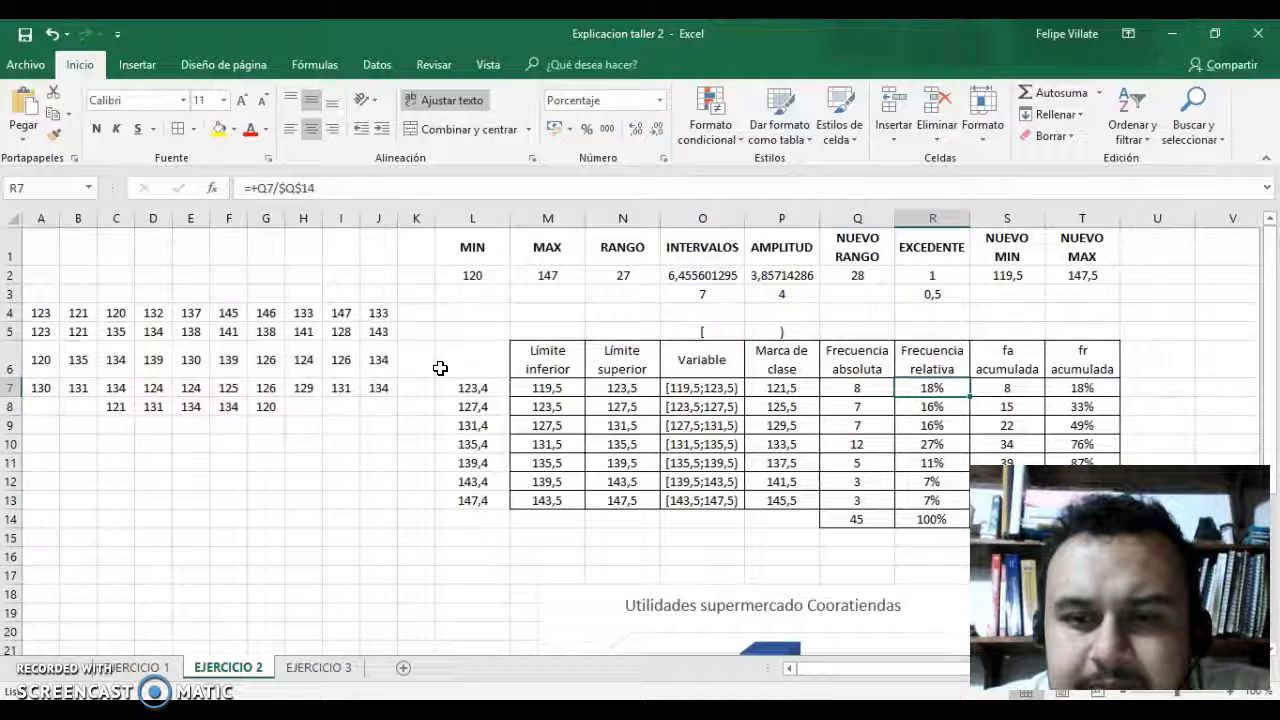
{"action": "key", "text": "Left"}
{"action": "key", "text": "Down"}
{"action": "key", "text": "Down"}
{"action": "key", "text": "Down"}
{"action": "key", "text": "Down"}
{"action": "key", "text": "Down"}
{"action": "key", "text": "Down"}
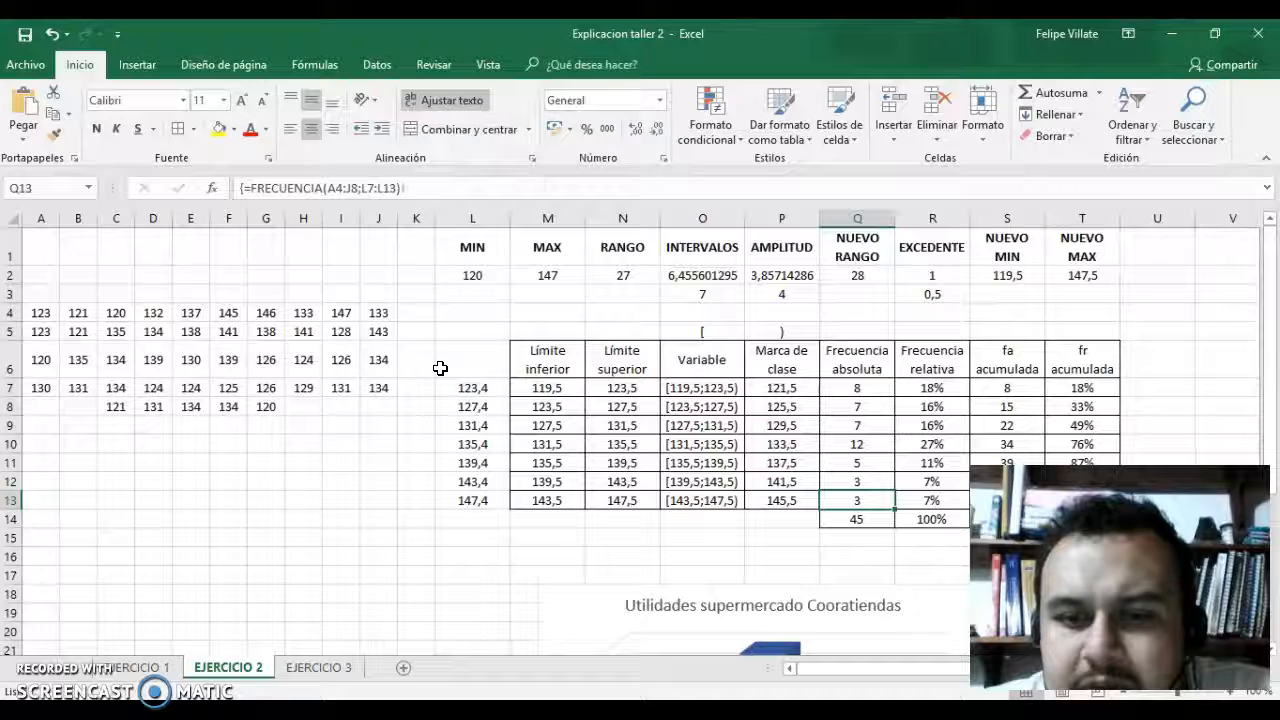
{"action": "key", "text": "Down"}
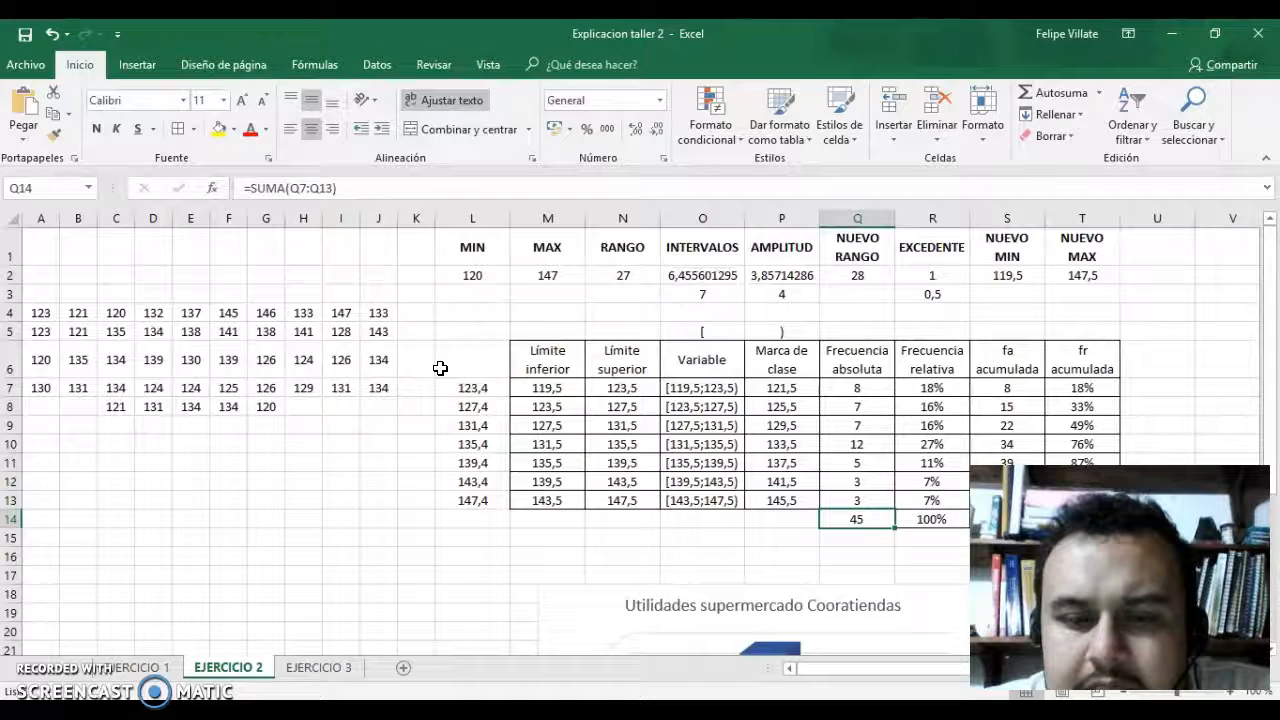
Go through the relative frequency column up from its total in R14, and return to the first absolute frequency in Q7.
{"action": "key", "text": "Right"}
{"action": "key", "text": "Up"}
{"action": "key", "text": "Up"}
{"action": "key", "text": "Up"}
{"action": "key", "text": "Up"}
{"action": "key", "text": "Up"}
{"action": "key", "text": "Up"}
{"action": "key", "text": "Up"}
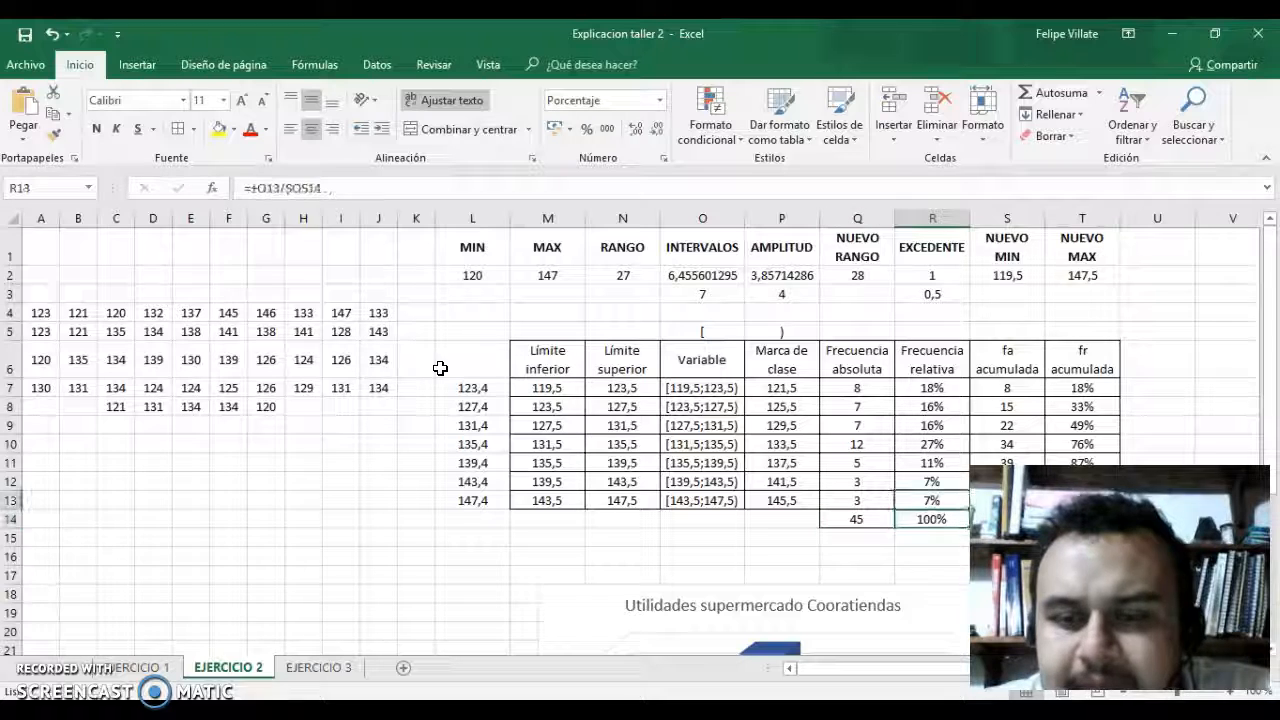
{"action": "key", "text": "Down"}
{"action": "key", "text": "Down"}
{"action": "key", "text": "Up"}
{"action": "key", "text": "Up"}
{"action": "key", "text": "Left"}
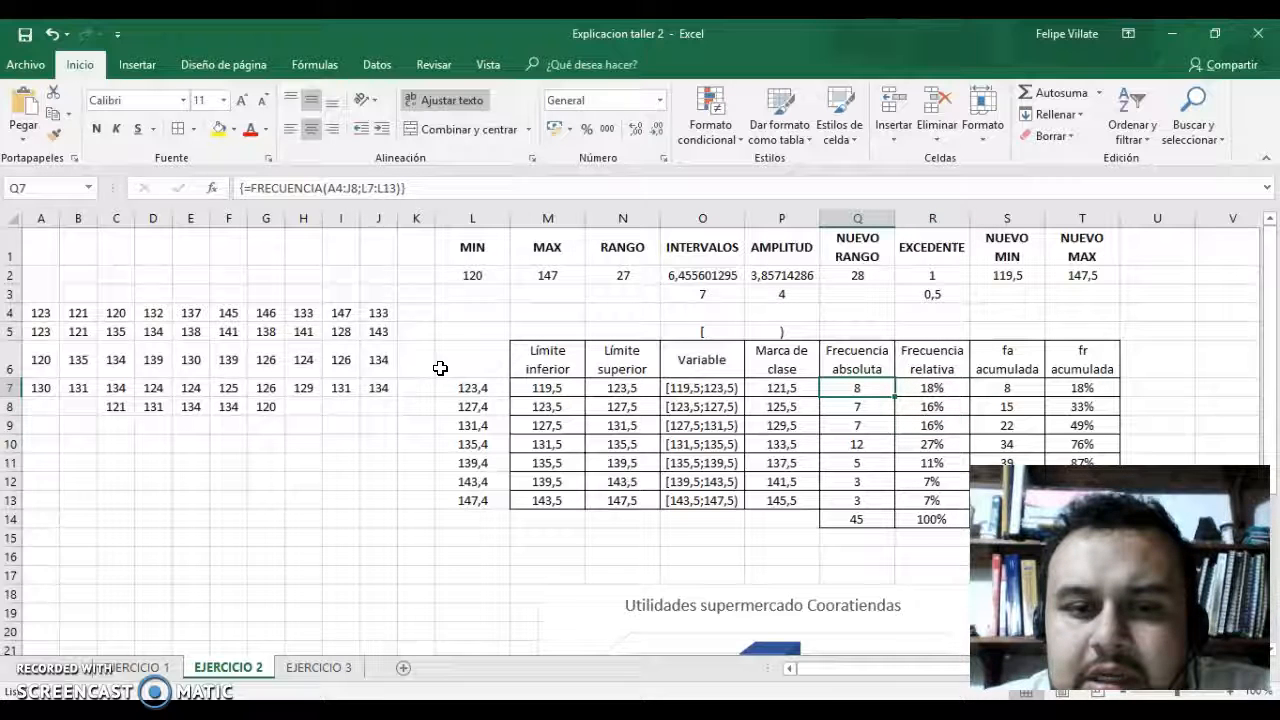
Inspect the cumulative absolute and relative frequency formulas in S8 and T8, and the starting formulas in S7 and T7.
{"action": "key", "text": "Down"}
{"action": "key", "text": "Right"}
{"action": "key", "text": "Right"}
{"action": "key", "text": "Right"}
{"action": "key", "text": "Right"}
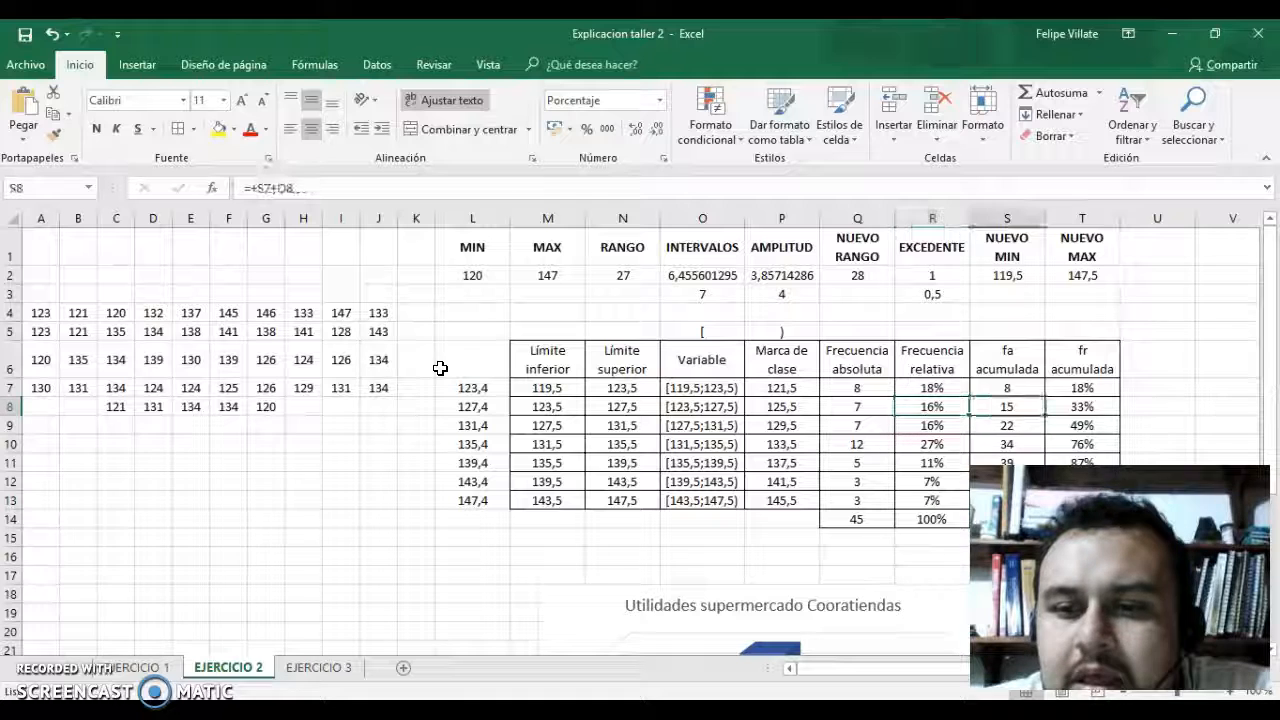
{"action": "key", "text": "Left"}
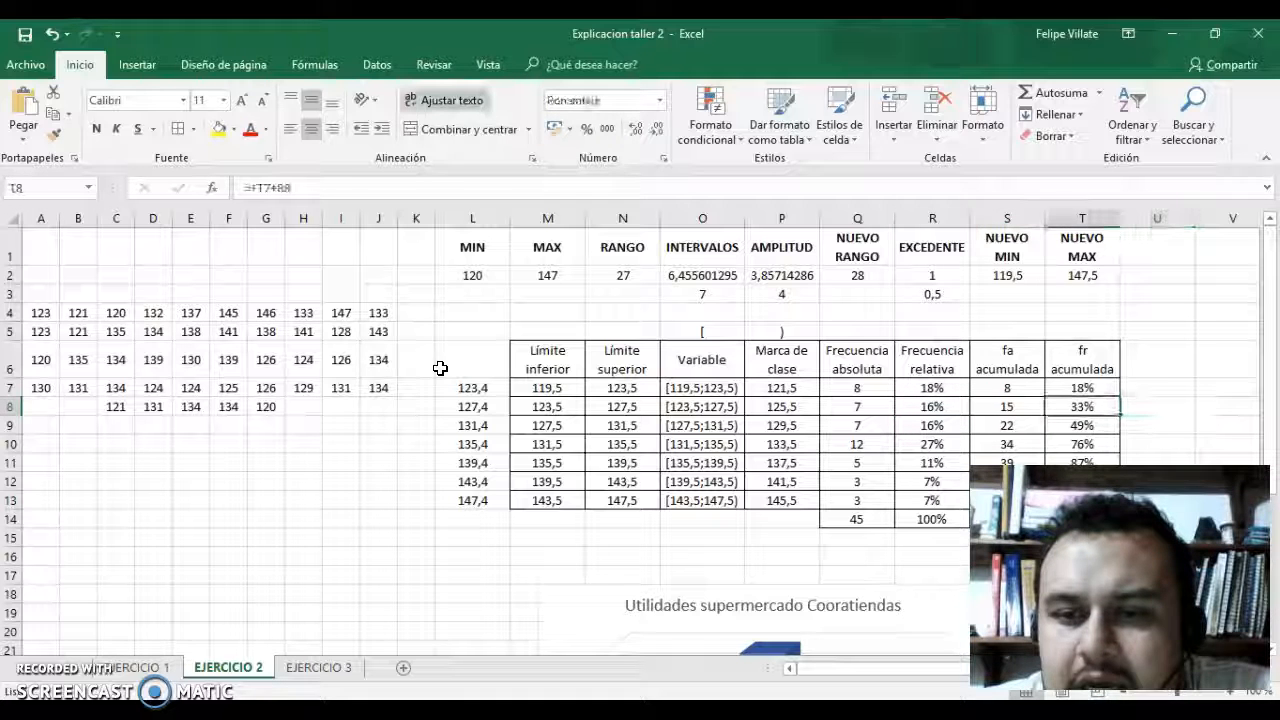
{"action": "key", "text": "Left"}
{"action": "key", "text": "Up"}
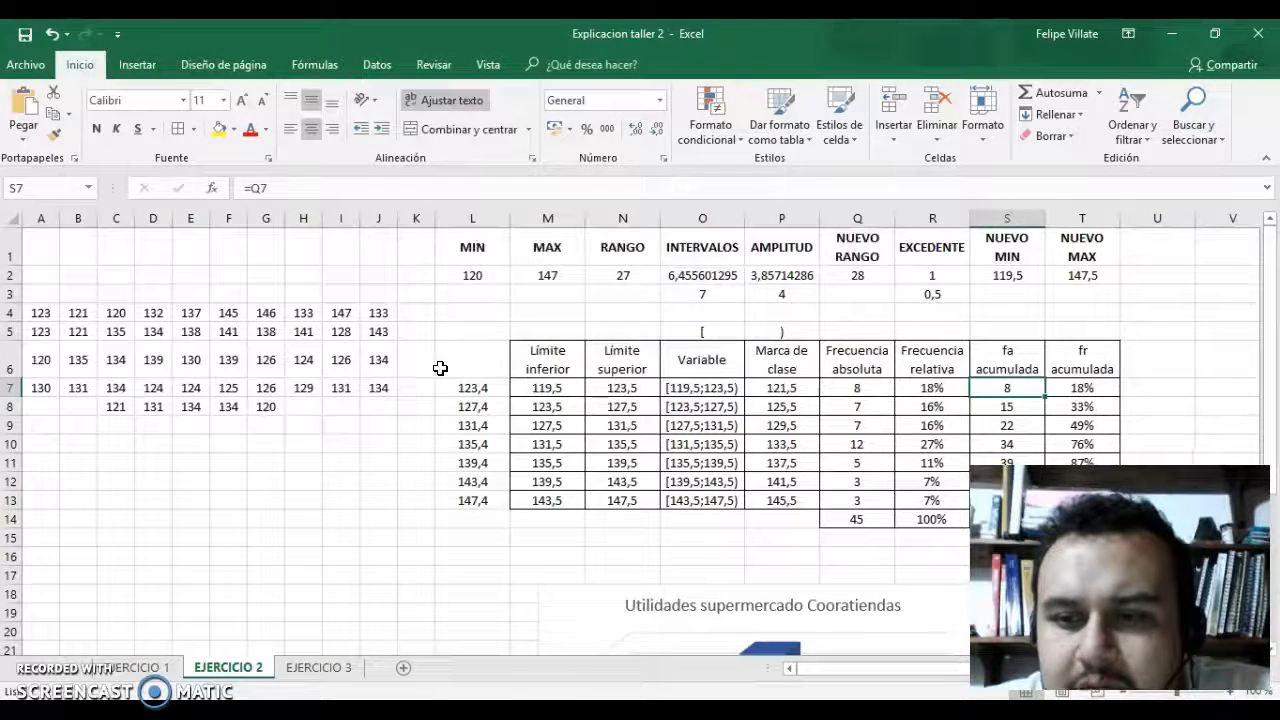
{"action": "key", "text": "Right"}
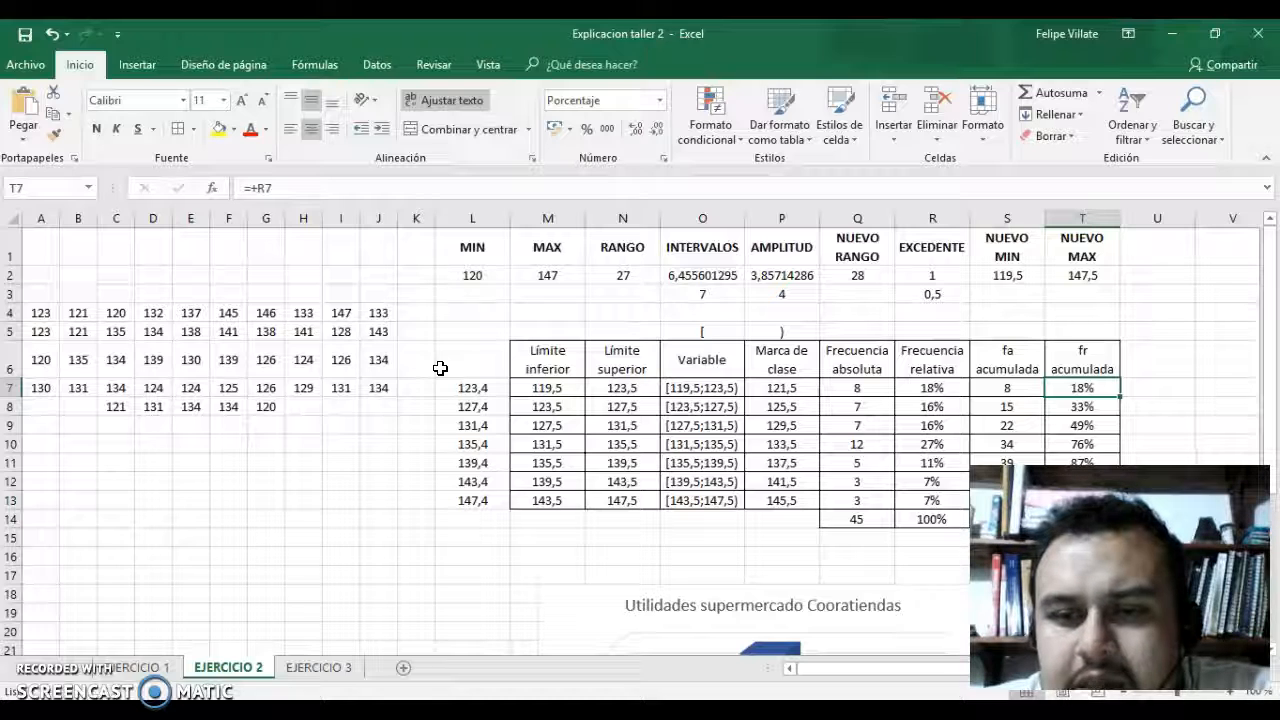
Go through the cumulative absolute frequency formulas in column S down to S10.
{"action": "key", "text": "Right"}
{"action": "key", "text": "Right"}
{"action": "key", "text": "Right"}
{"action": "key", "text": "Right"}
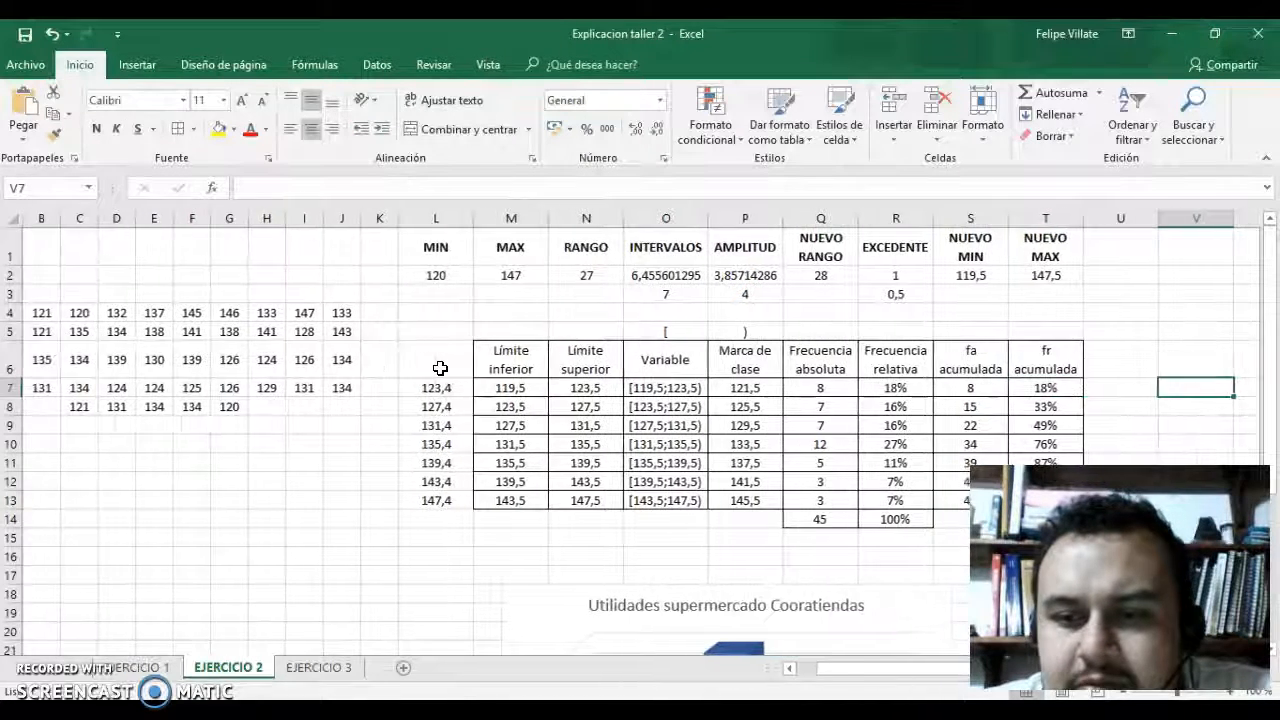
{"action": "key", "text": "Left"}
{"action": "key", "text": "Left"}
{"action": "key", "text": "Left"}
{"action": "key", "text": "Left"}
{"action": "key", "text": "Down"}
{"action": "key", "text": "Left"}
{"action": "key", "text": "Down"}
{"action": "key", "text": "Down"}
{"action": "key", "text": "Down"}
{"action": "key", "text": "Down"}
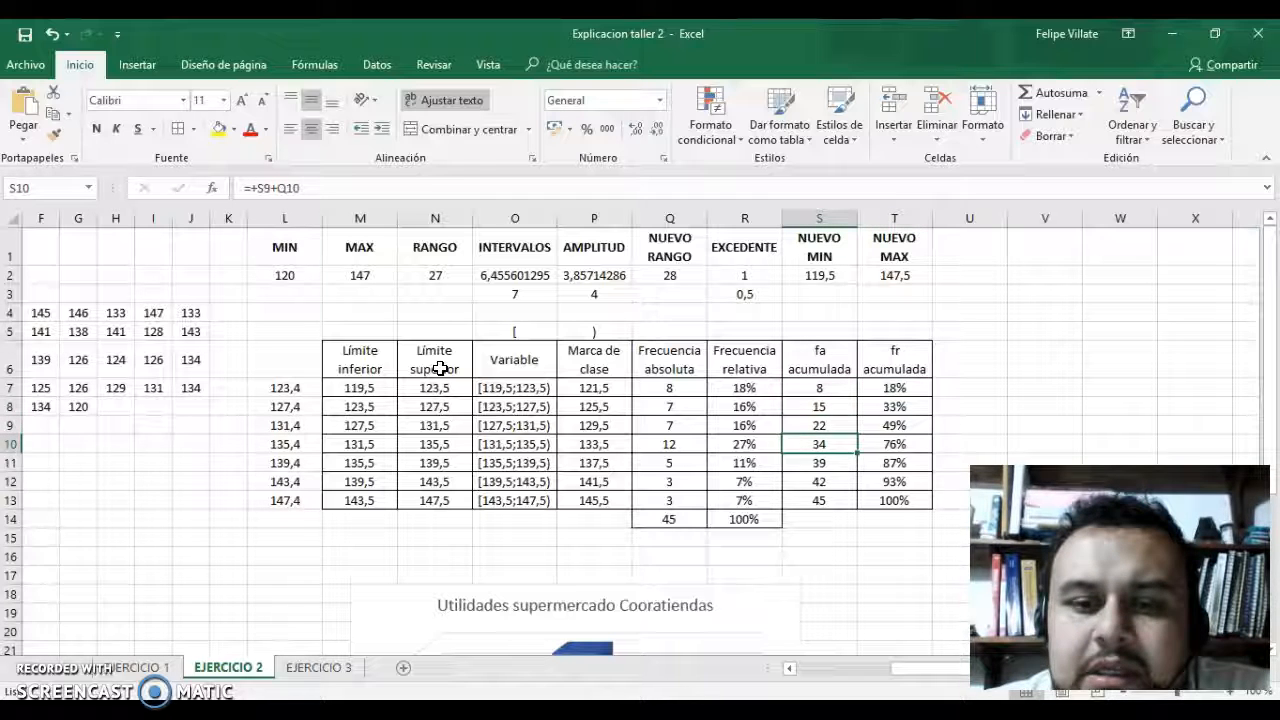
Inspect the last class's cumulative relative frequency formula in T13, and go back along the row to the bin limit in L13.
{"action": "key", "text": "Down"}
{"action": "key", "text": "Right"}
{"action": "key", "text": "Right"}
{"action": "key", "text": "Left"}
{"action": "key", "text": "Left"}
{"action": "key", "text": "Left"}
{"action": "key", "text": "Left"}
{"action": "key", "text": "Left"}
{"action": "key", "text": "Left"}
{"action": "key", "text": "Left"}
{"action": "key", "text": "Left"}
{"action": "key", "text": "Left"}
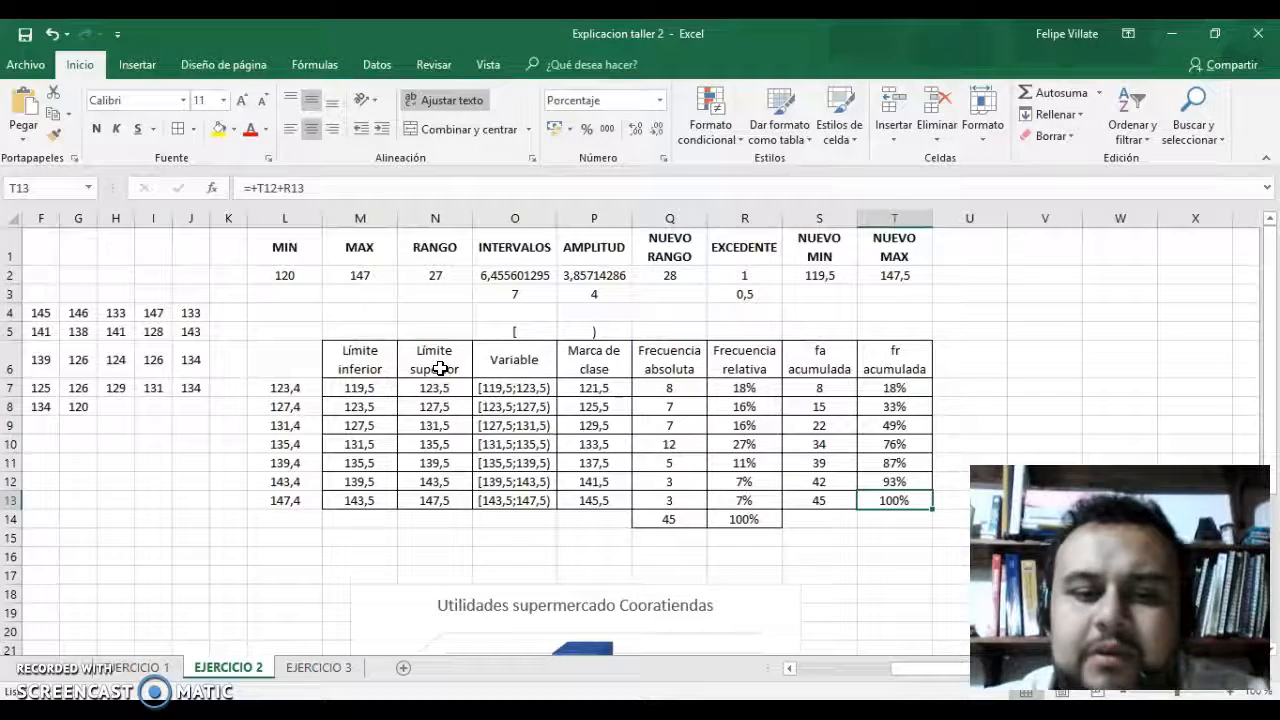
Examine the Utilidades supermercado Cooratiendas chart below the frequency table.
{"action": "scroll", "coordinate": [440, 368], "scroll_direction": "down", "scroll_amount": 3}
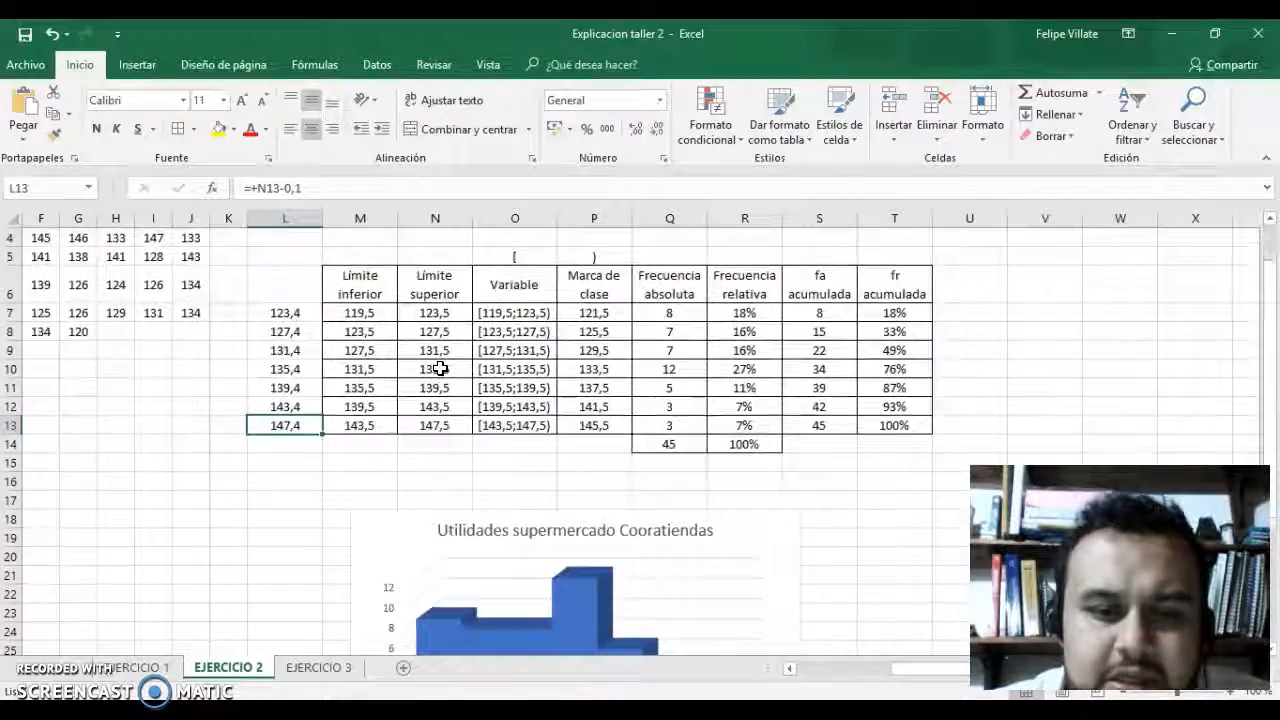
{"action": "scroll", "coordinate": [440, 368], "scroll_direction": "down", "scroll_amount": 1}
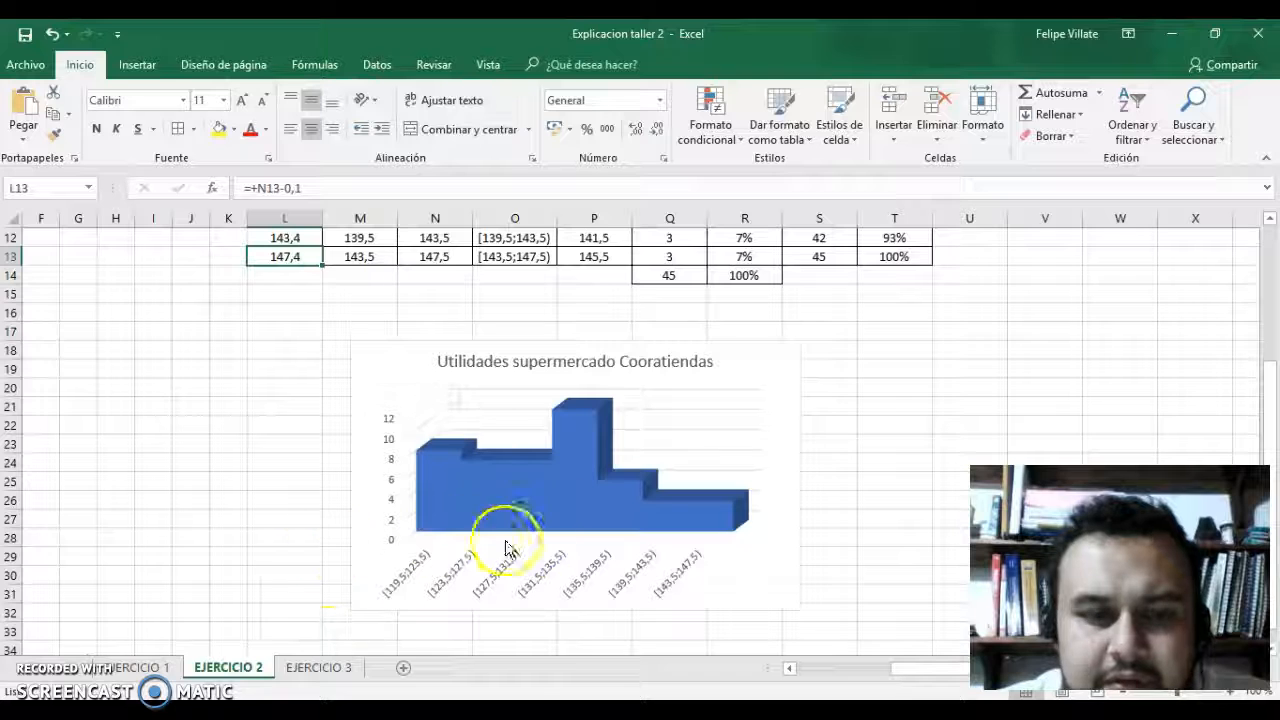
{"action": "mouse_move", "coordinate": [566, 534]}
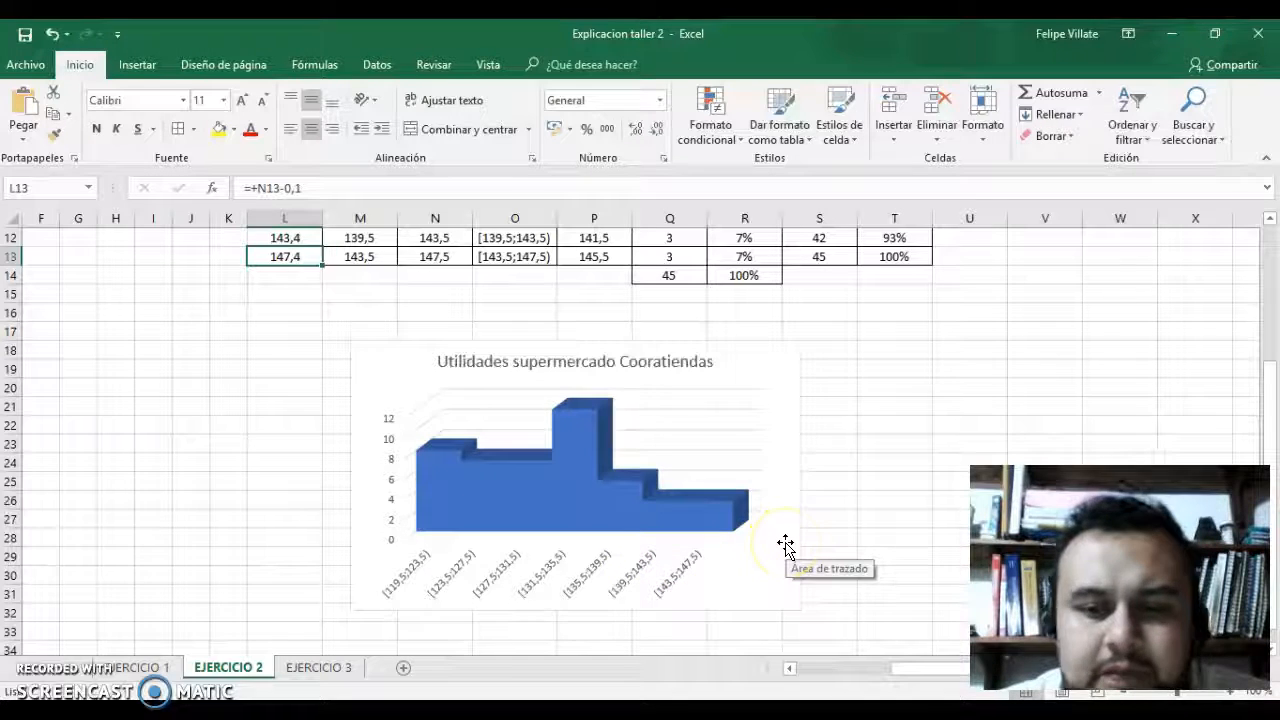
Switch to the workshop document in Word and review exercise 2's chart in part C and the four conclusions in part D.
{"action": "key", "text": "alt+Tab"}
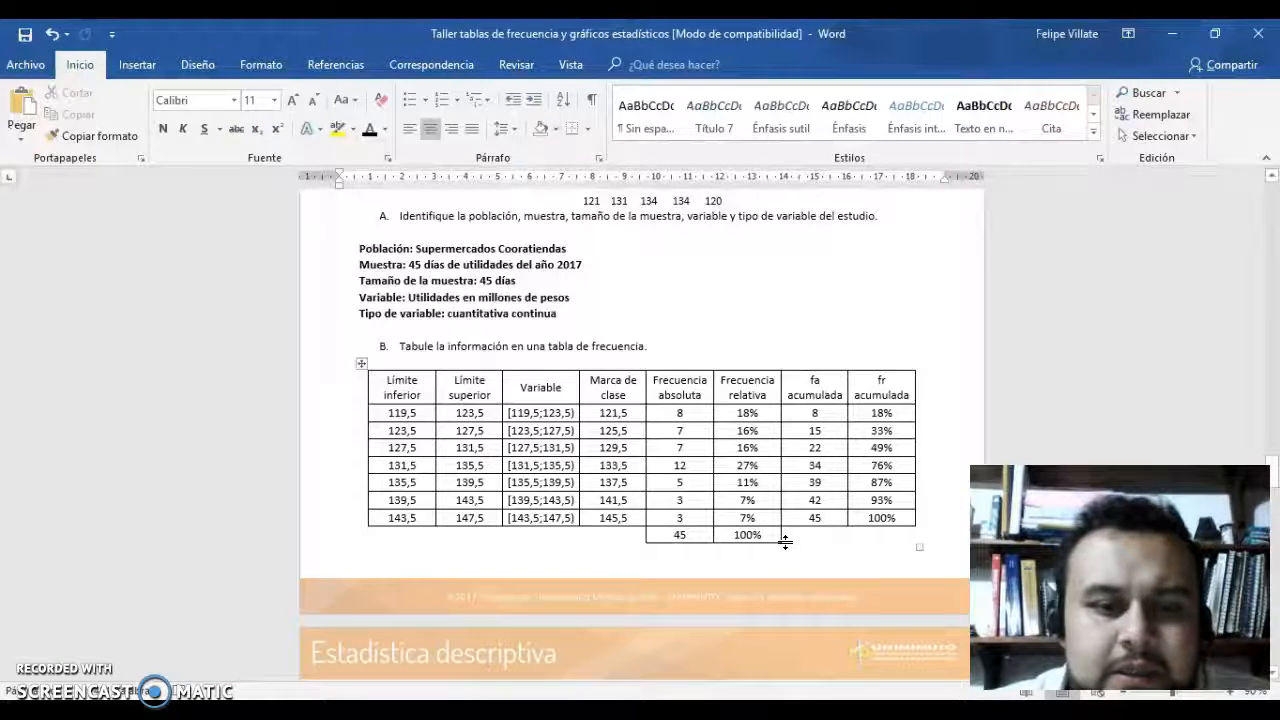
{"action": "scroll", "coordinate": [785, 543], "scroll_direction": "down", "scroll_amount": 3}
{"action": "scroll", "coordinate": [785, 542], "scroll_direction": "down", "scroll_amount": 10}
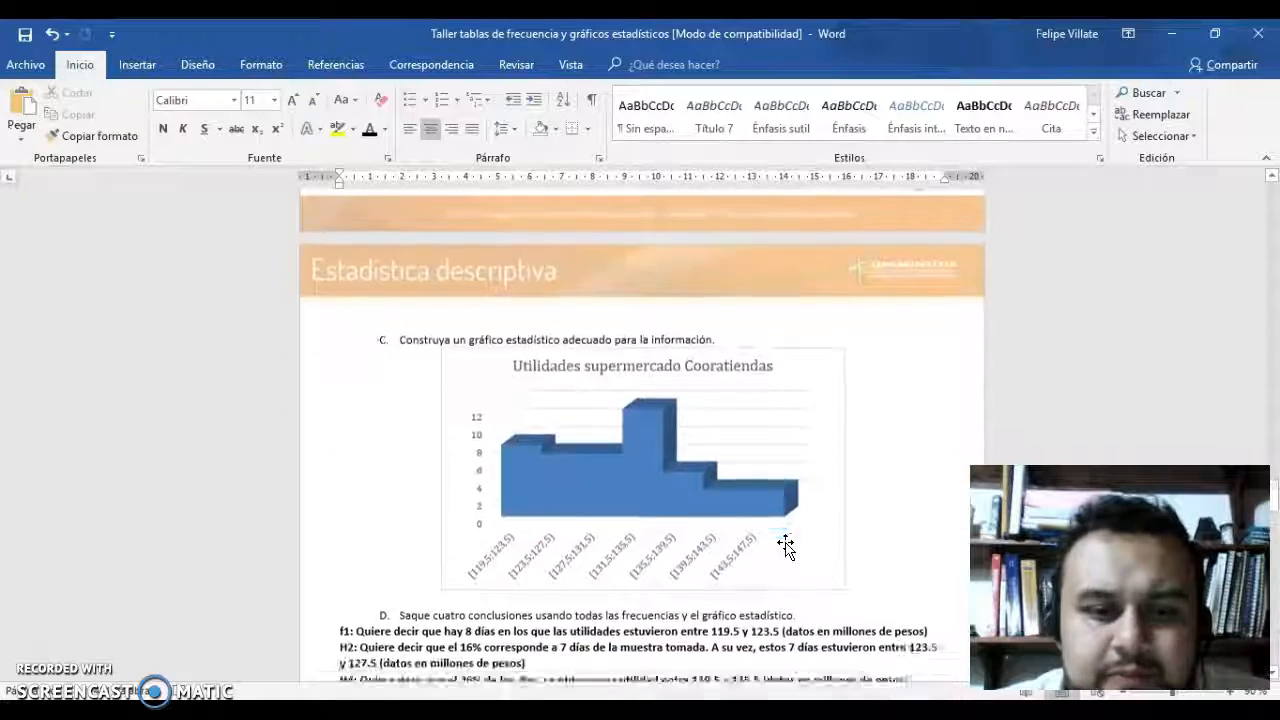
{"action": "scroll", "coordinate": [785, 542], "scroll_direction": "down", "scroll_amount": 1}
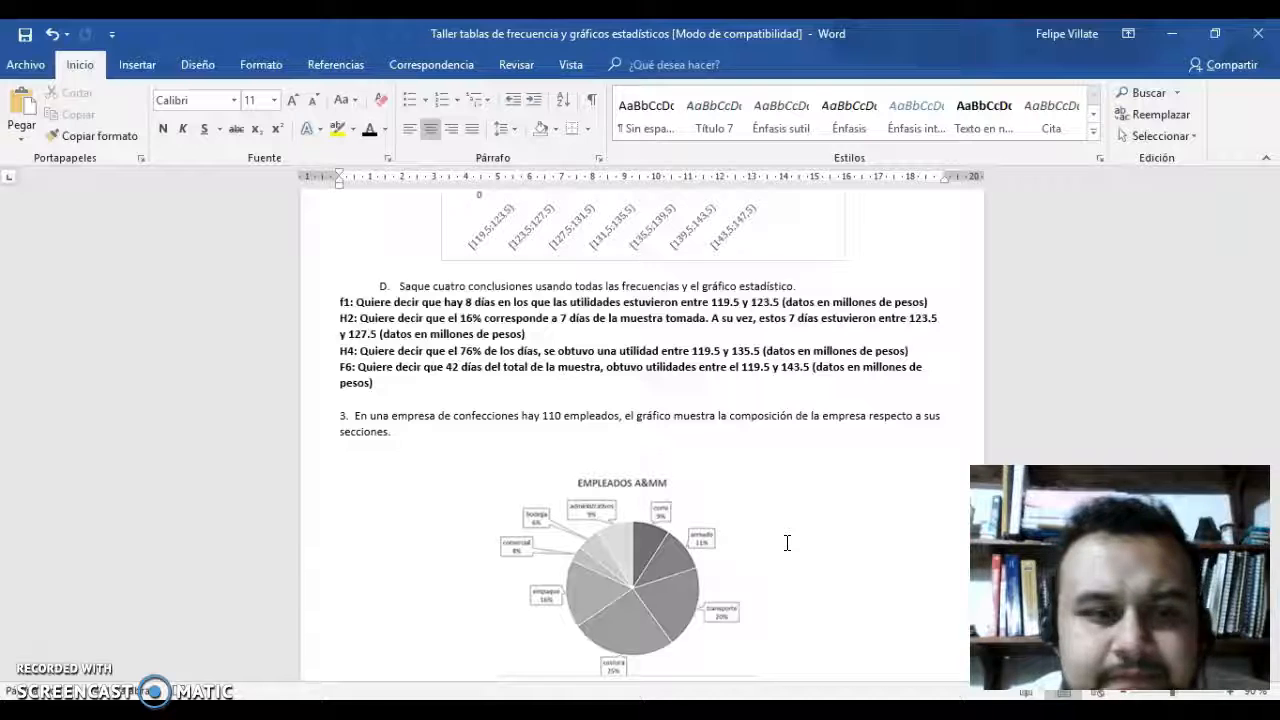
{"action": "scroll", "coordinate": [787, 543], "scroll_direction": "up", "scroll_amount": 2}
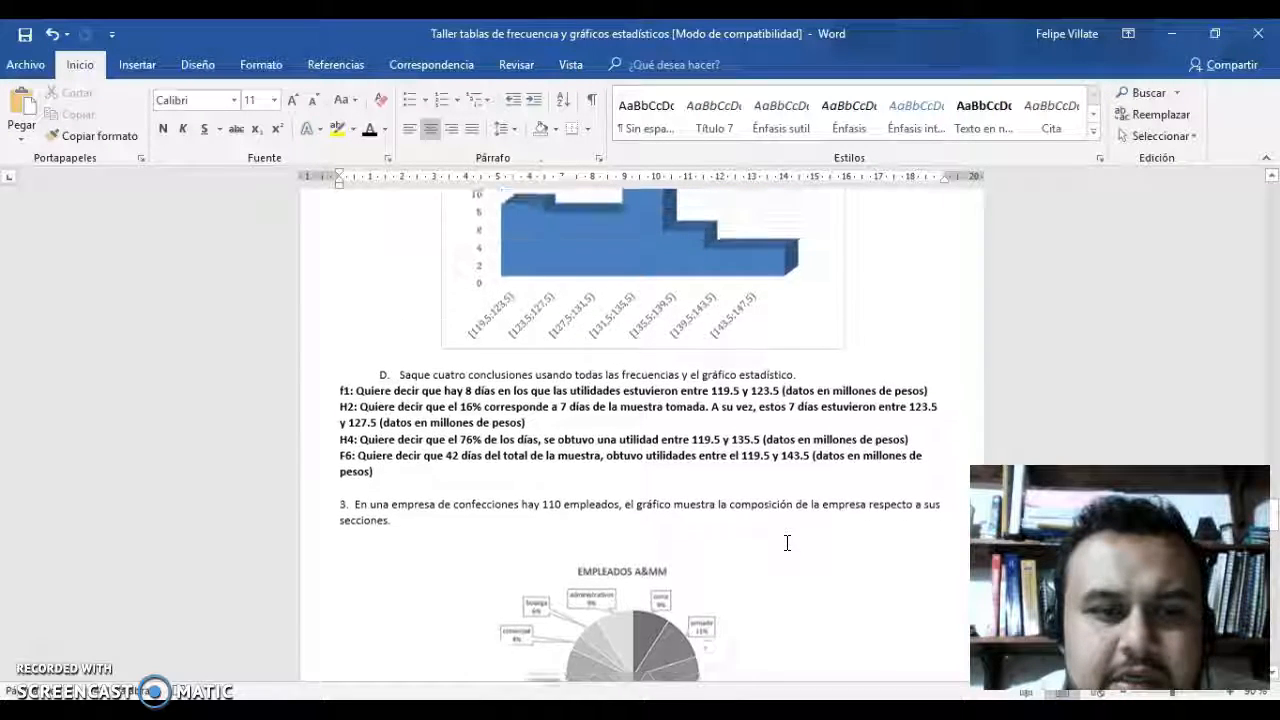
{"action": "scroll", "coordinate": [787, 543], "scroll_direction": "up", "scroll_amount": 2}
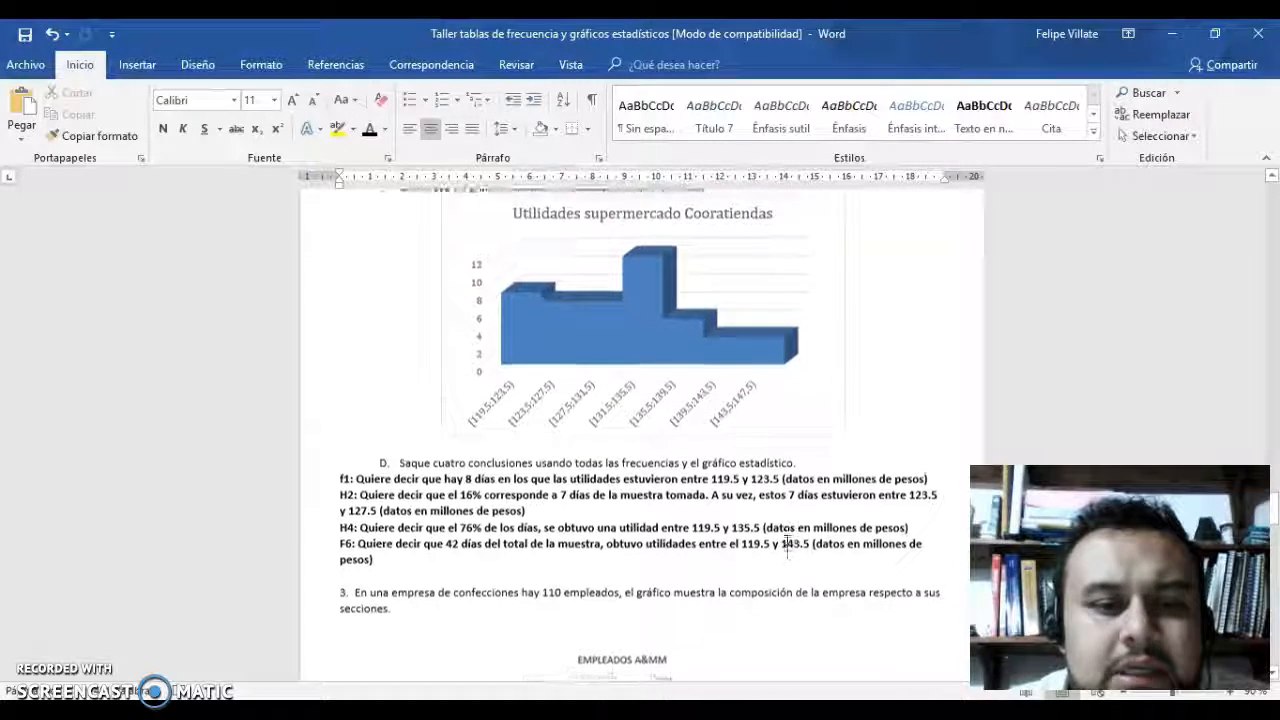
{"action": "scroll", "coordinate": [787, 543], "scroll_direction": "up", "scroll_amount": 1}
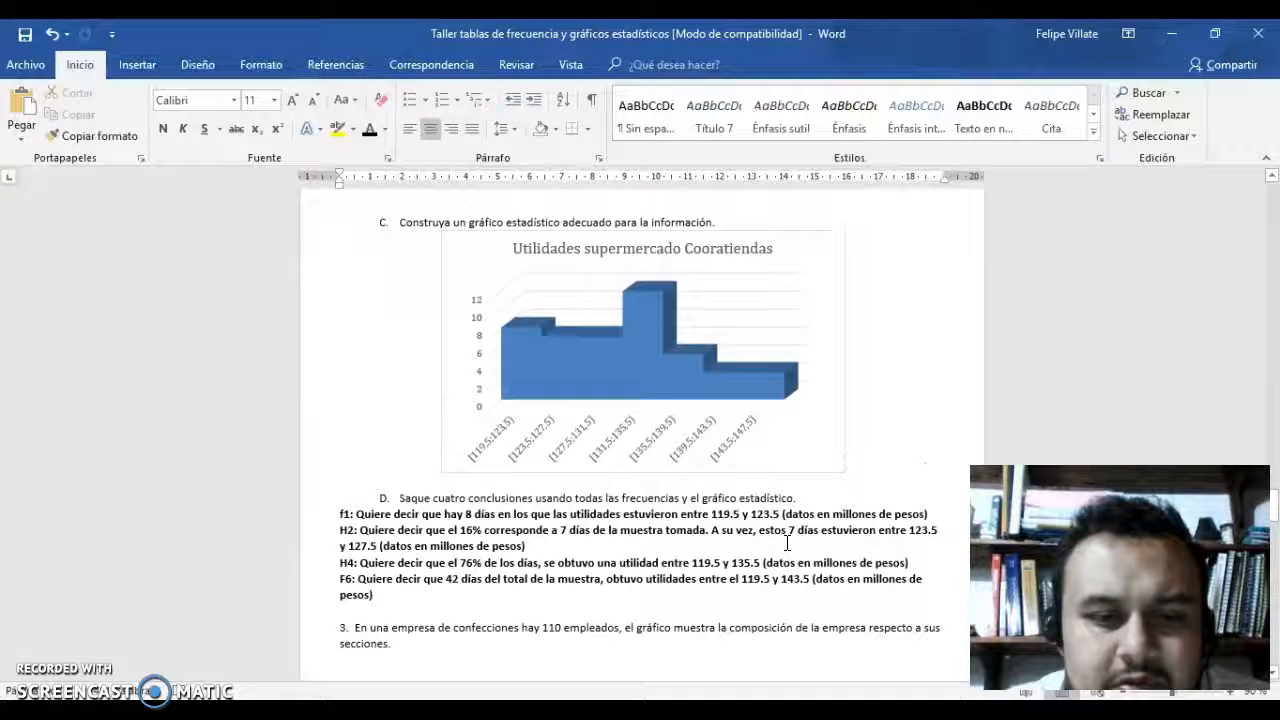